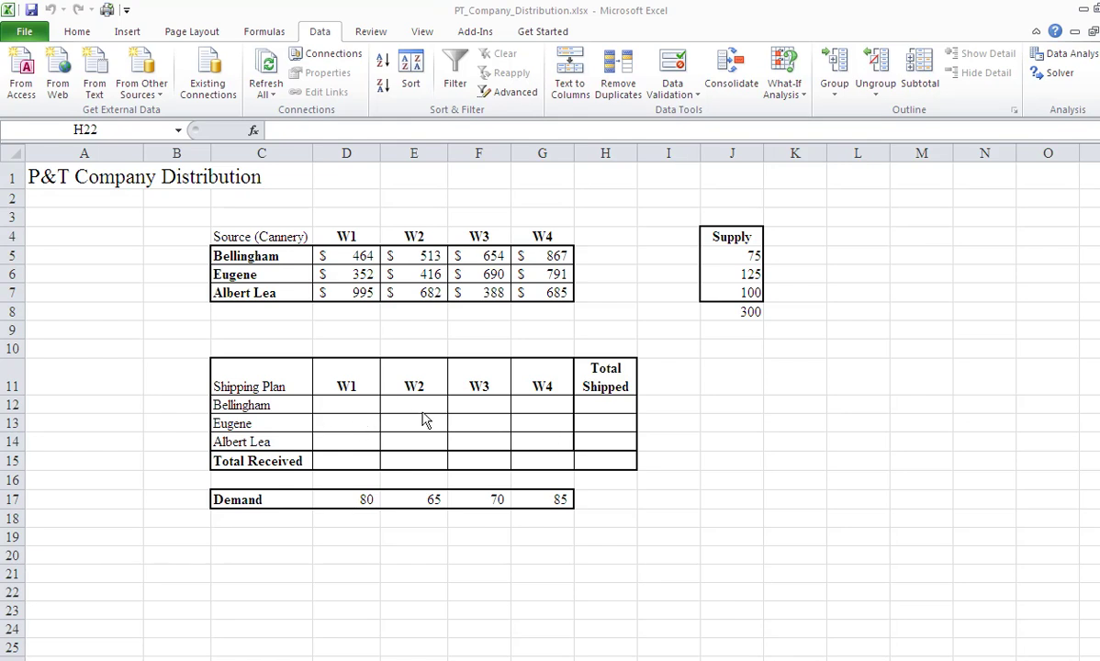
# - Review the W1–W4 demand figures, the cannery supply values and the empty cells J10:J11
pyautogui.click(353, 497)
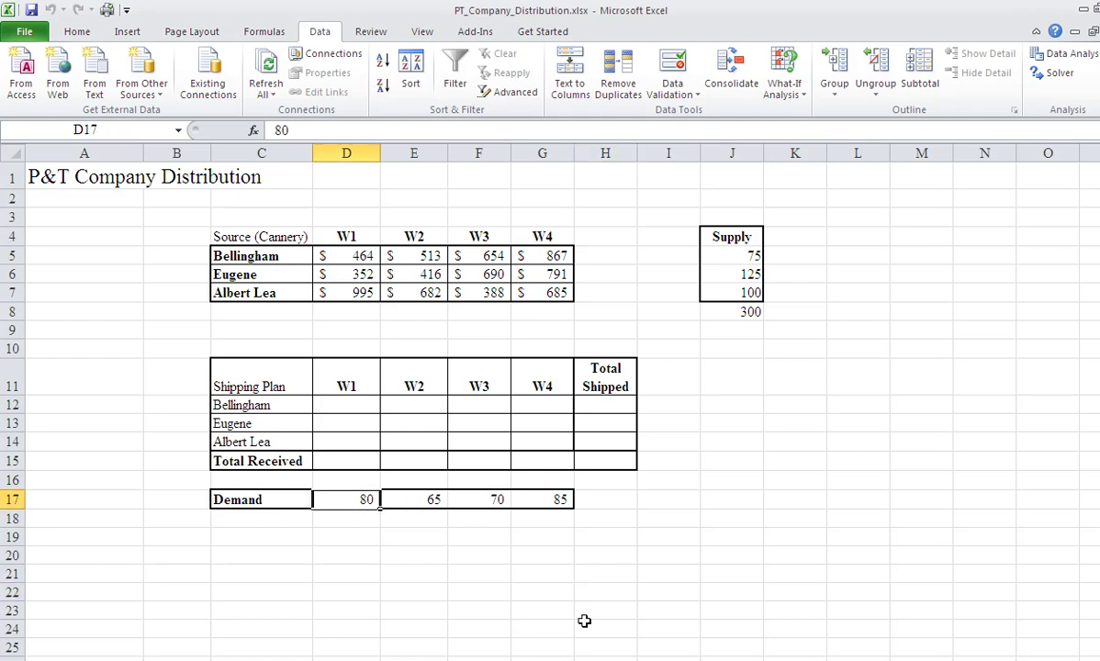
pyautogui.press('Right')
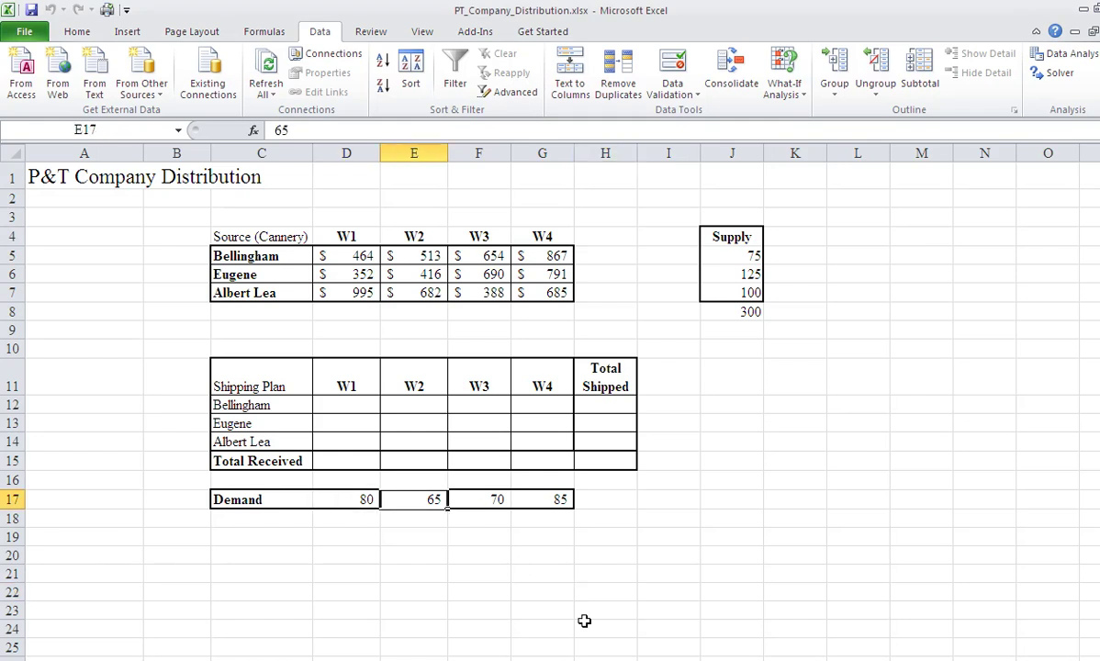
pyautogui.press('Right')
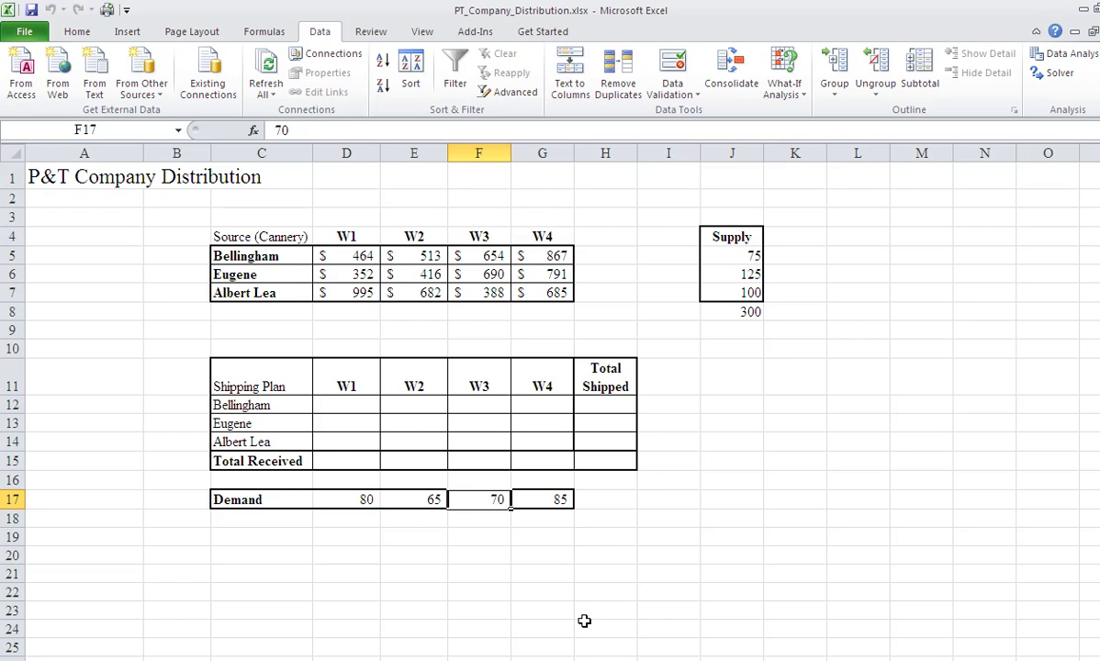
pyautogui.press('Right')
pyautogui.press('Left')
pyautogui.press('Right')
pyautogui.press('Left')
pyautogui.press('Left')
pyautogui.press('Left')
pyautogui.press('Right')
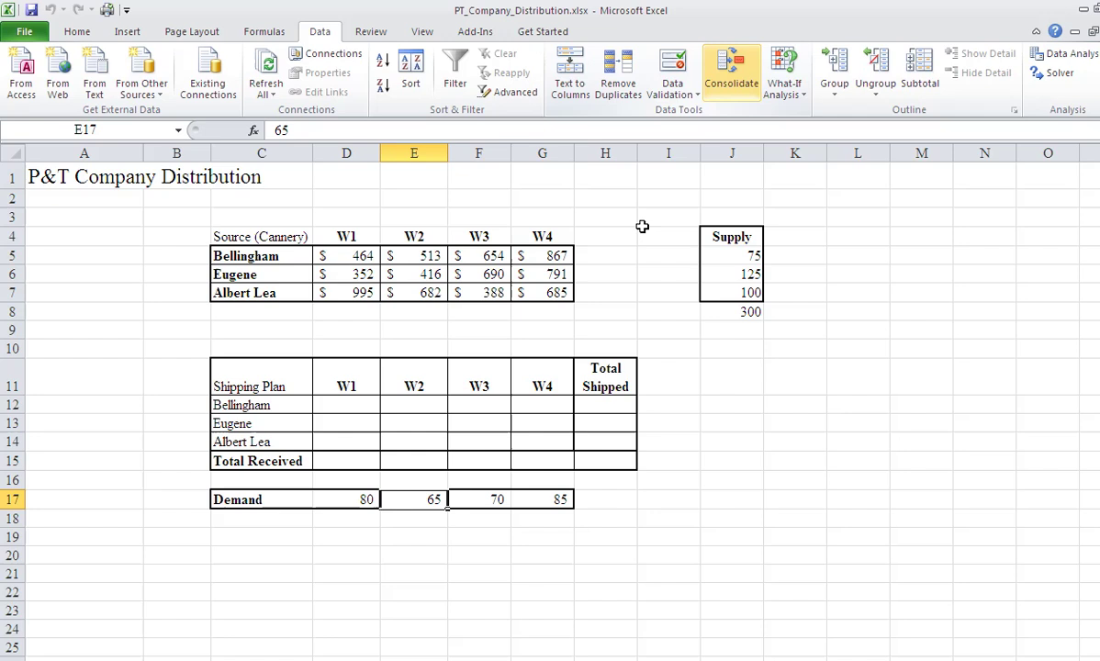
pyautogui.click(738, 256)
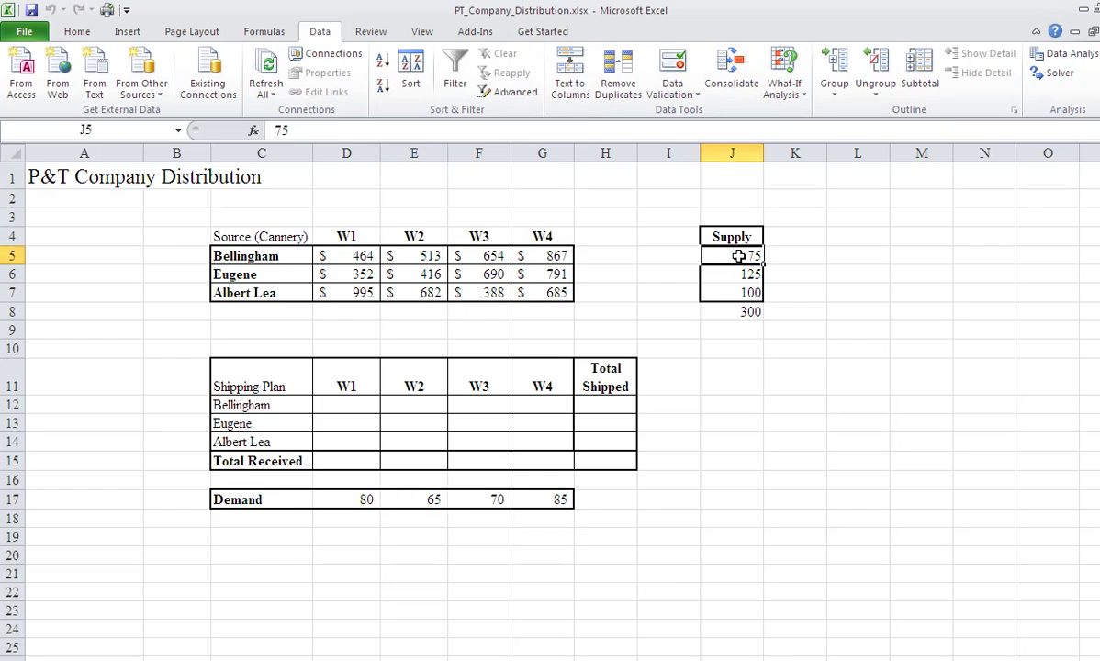
pyautogui.press('Down')
pyautogui.press('Down')
pyautogui.press('Down')
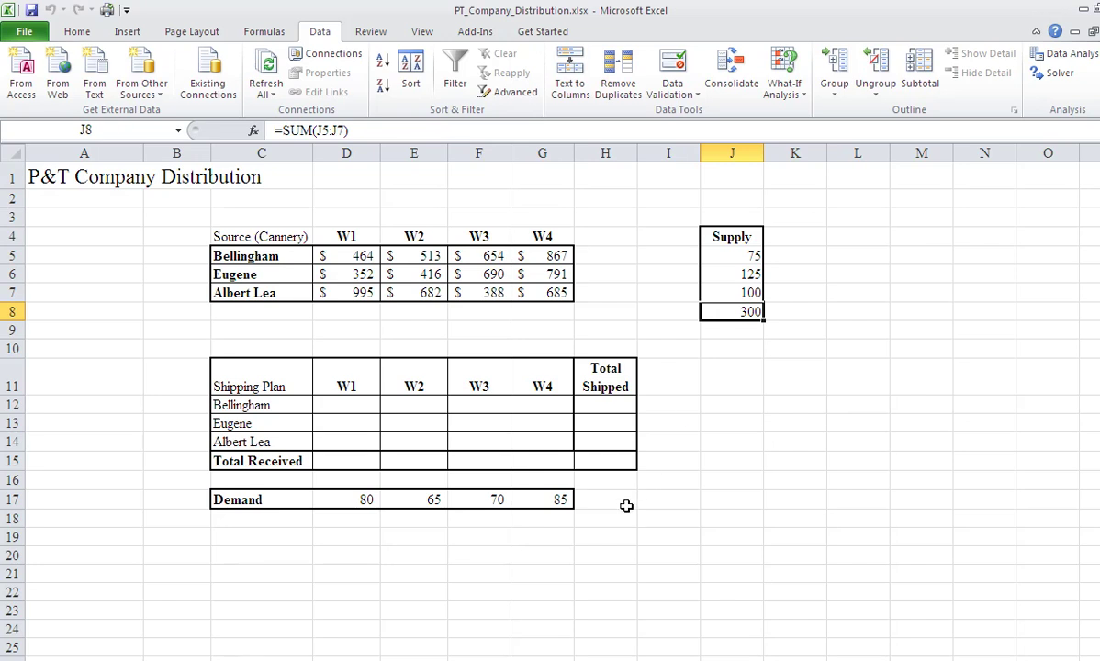
pyautogui.click(716, 365)
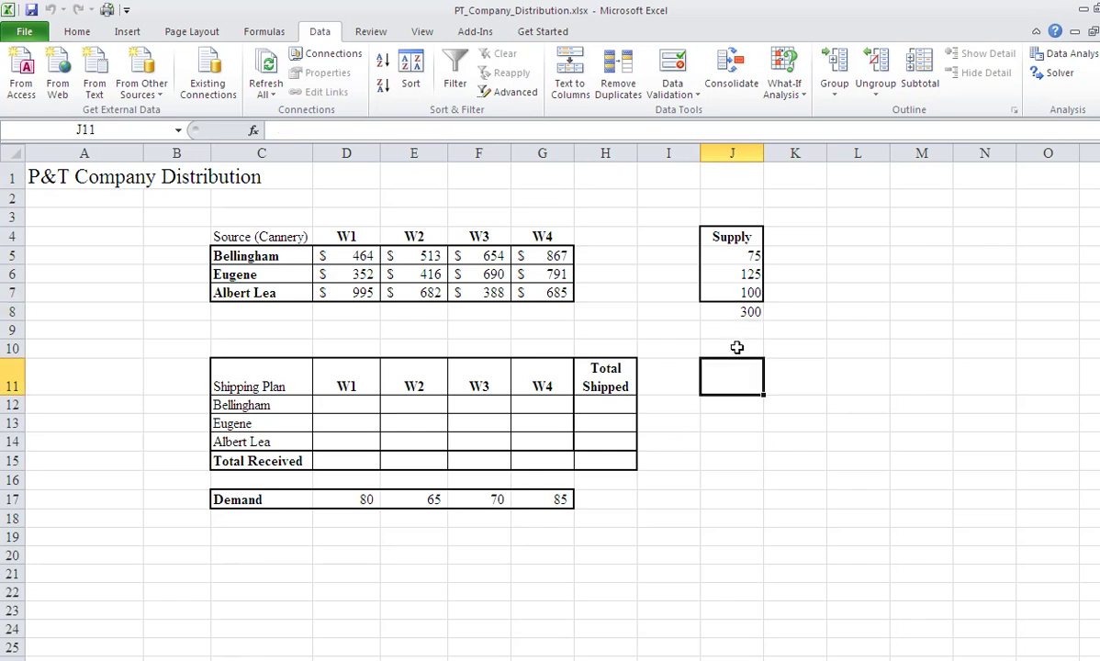
pyautogui.click(730, 347)
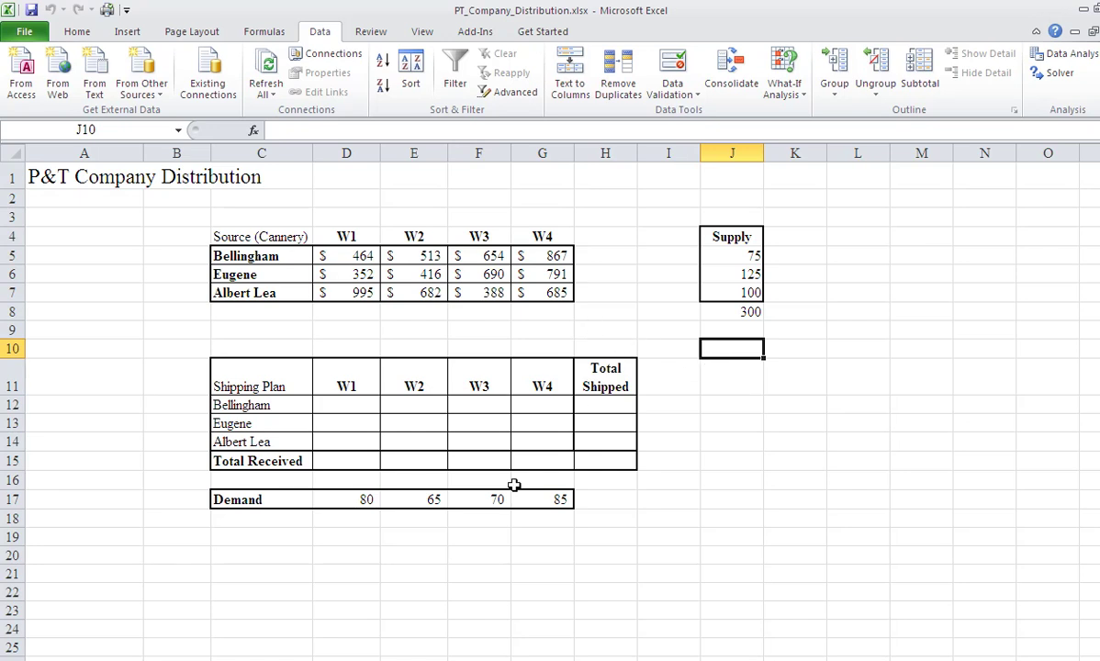
# - Enter =SUM(D12:D14) in D15 and fill it across E15:G15 for Total Received
pyautogui.click(355, 459)
pyautogui.write('=sum(')
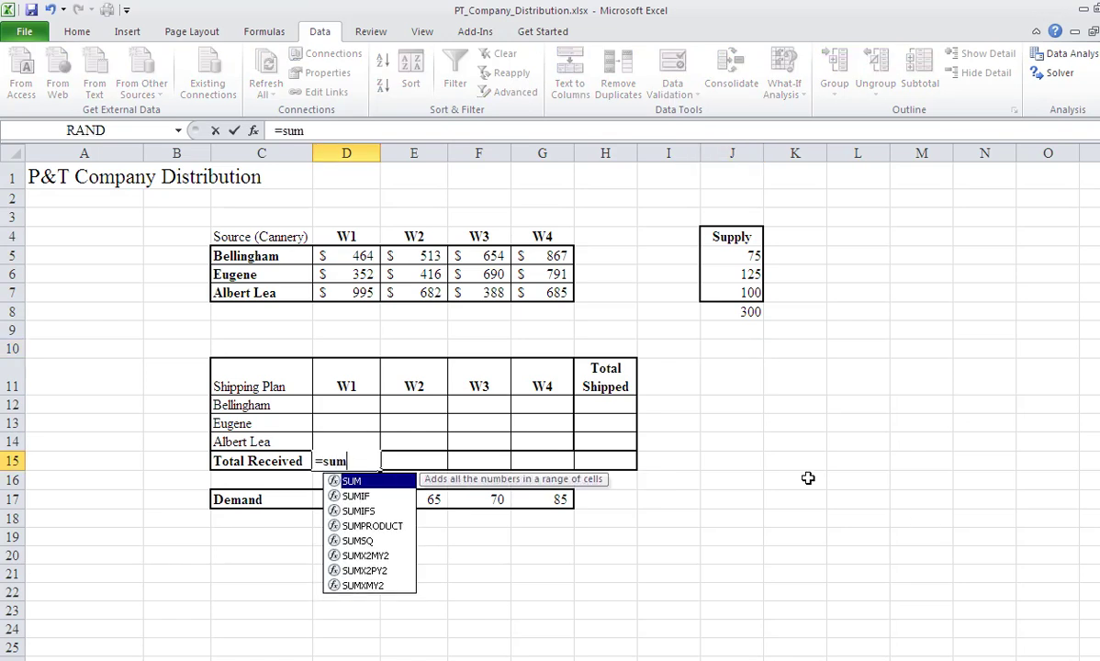
pyautogui.press('Up')
pyautogui.hotkey('shift', 'Up')
pyautogui.hotkey('shift', 'Up')
pyautogui.press('Return')
pyautogui.press('Up')
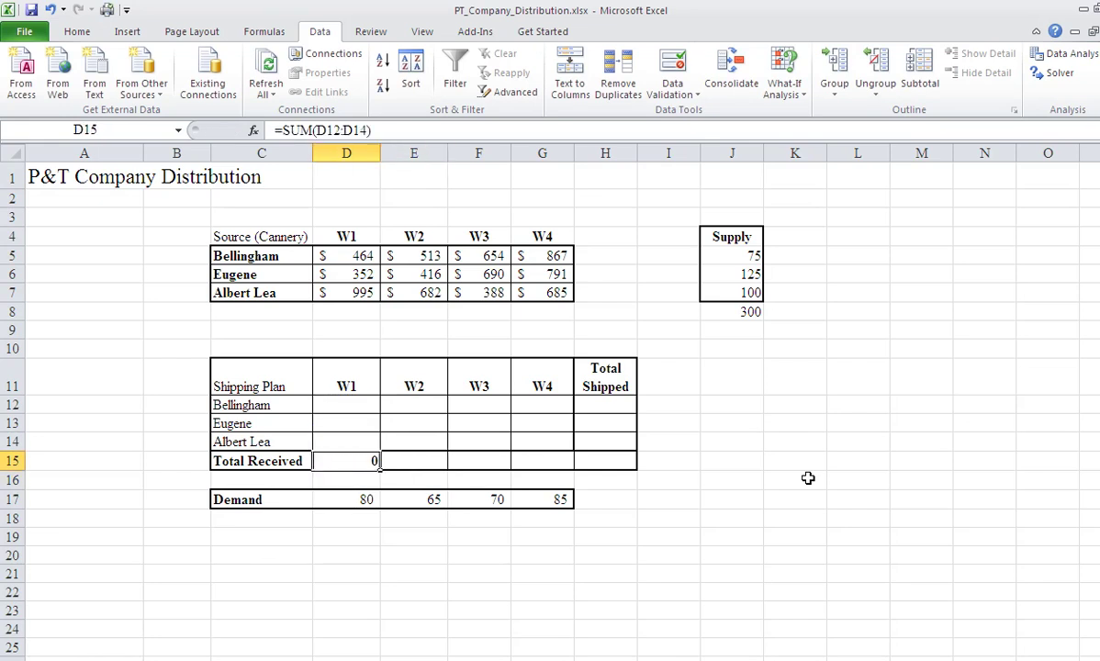
pyautogui.hotkey('ctrl', 'c')
pyautogui.hotkey('shift', 'Right')
pyautogui.hotkey('shift', 'Right')
pyautogui.hotkey('shift', 'Right')
pyautogui.press('Return')
pyautogui.press('Up')
pyautogui.press('Up')
pyautogui.press('Up')
# - Enter =SUM(D12:G12) in H12 for Total Shipped and fill it down to H14
pyautogui.press('Right')
pyautogui.press('Right')
pyautogui.press('Right')
pyautogui.press('Right')
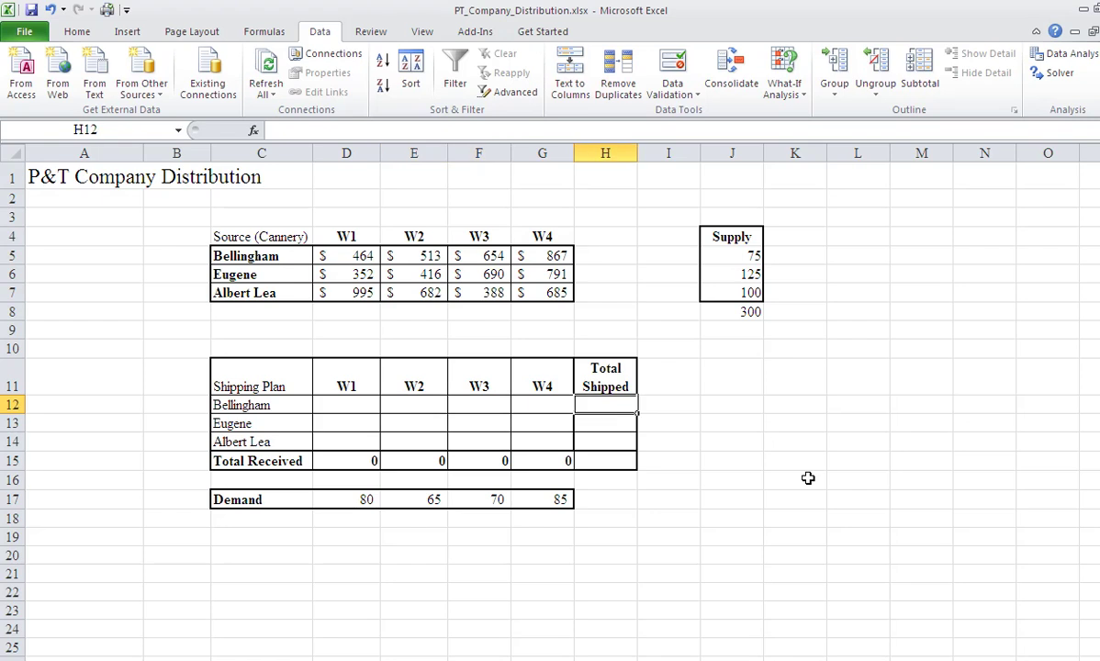
pyautogui.write('=')
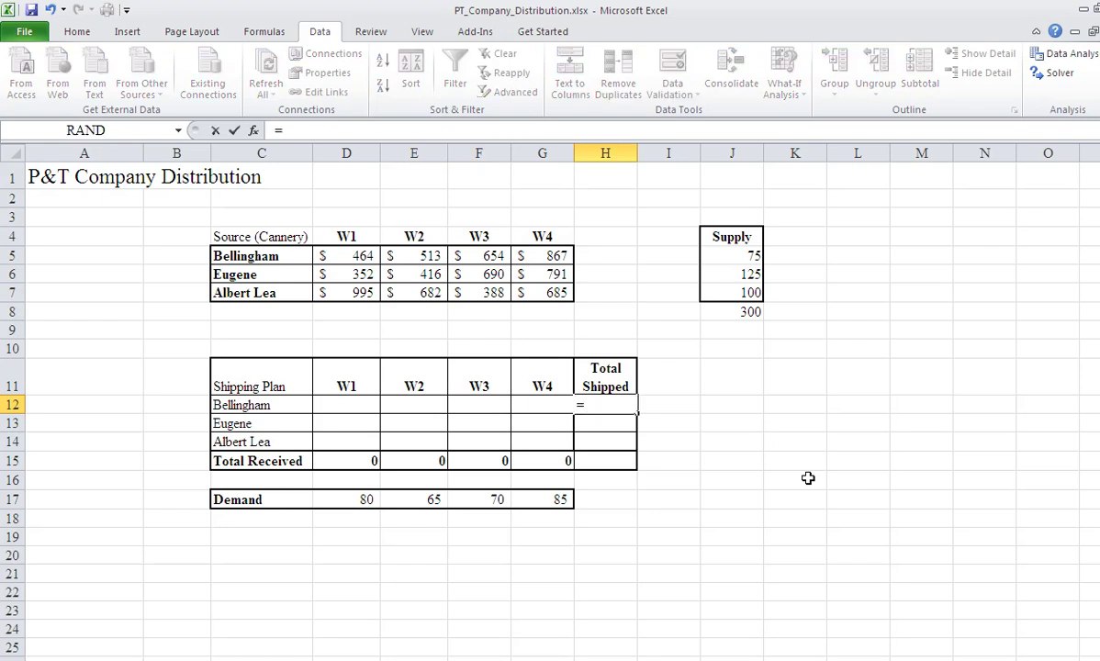
pyautogui.write('sum(')
pyautogui.press('Left')
pyautogui.hotkey('shift', 'Left')
pyautogui.hotkey('shift', 'Left')
pyautogui.hotkey('shift', 'Left')
pyautogui.press('Return')
pyautogui.press('Up')
pyautogui.hotkey('ctrl', 'c')
pyautogui.press('Down')
pyautogui.hotkey('shift', 'Down')
pyautogui.hotkey('ctrl', 'v')
pyautogui.press('Up')
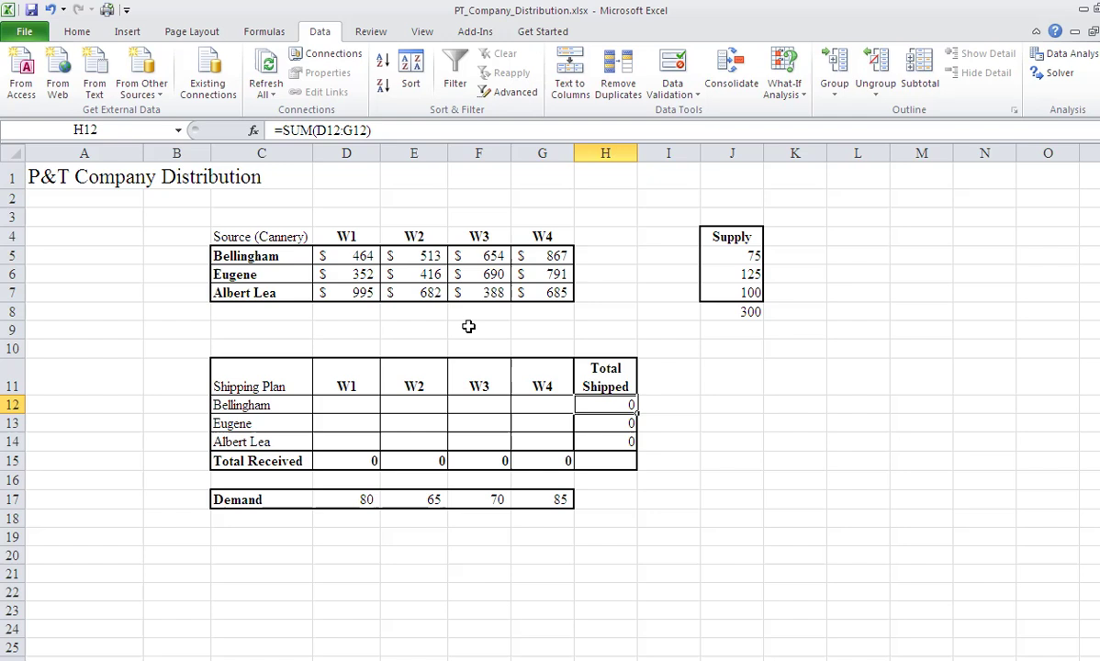
pyautogui.moveTo(332, 256); pyautogui.dragTo(491, 268)
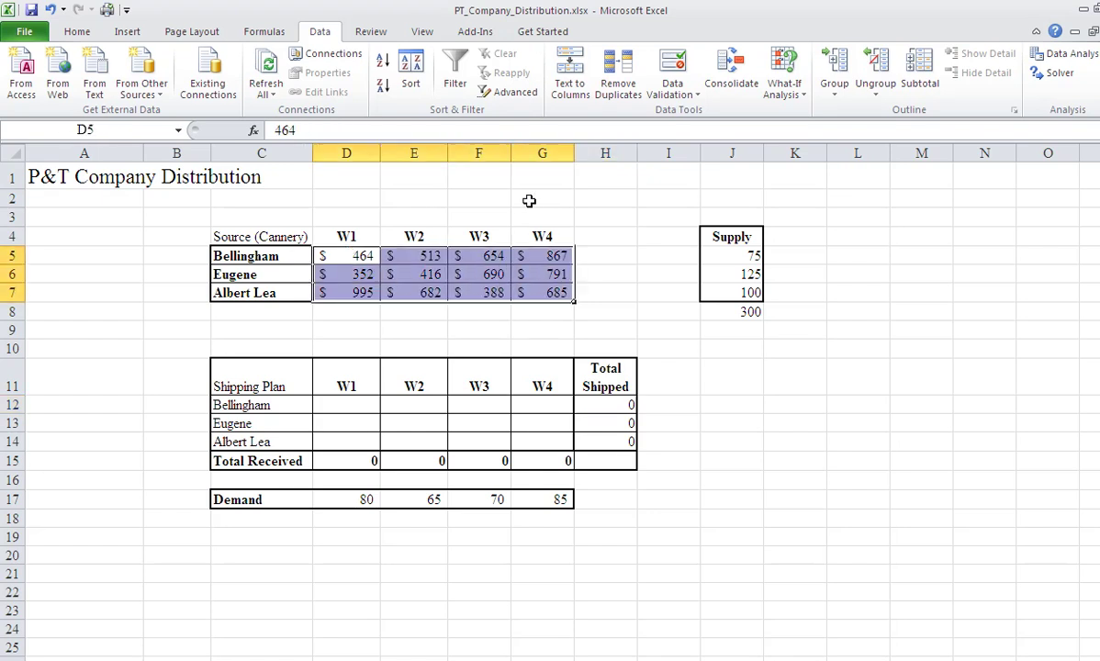
# - Define the name UnitCost for the unit cost cells D5:G7
pyautogui.click(278, 34)
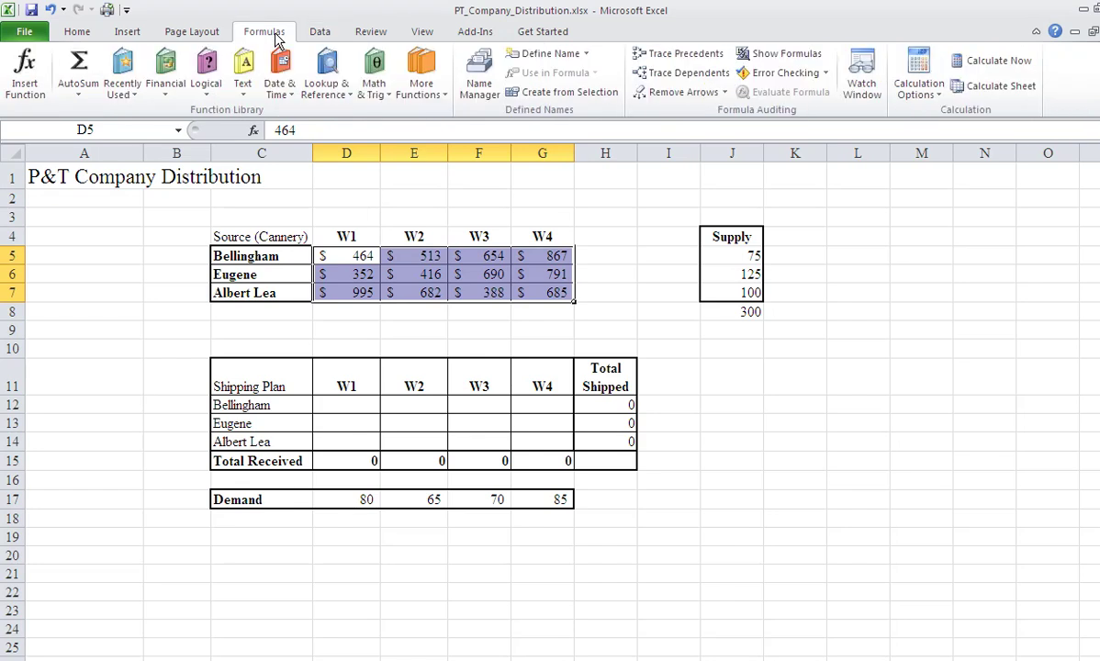
pyautogui.click(479, 75)
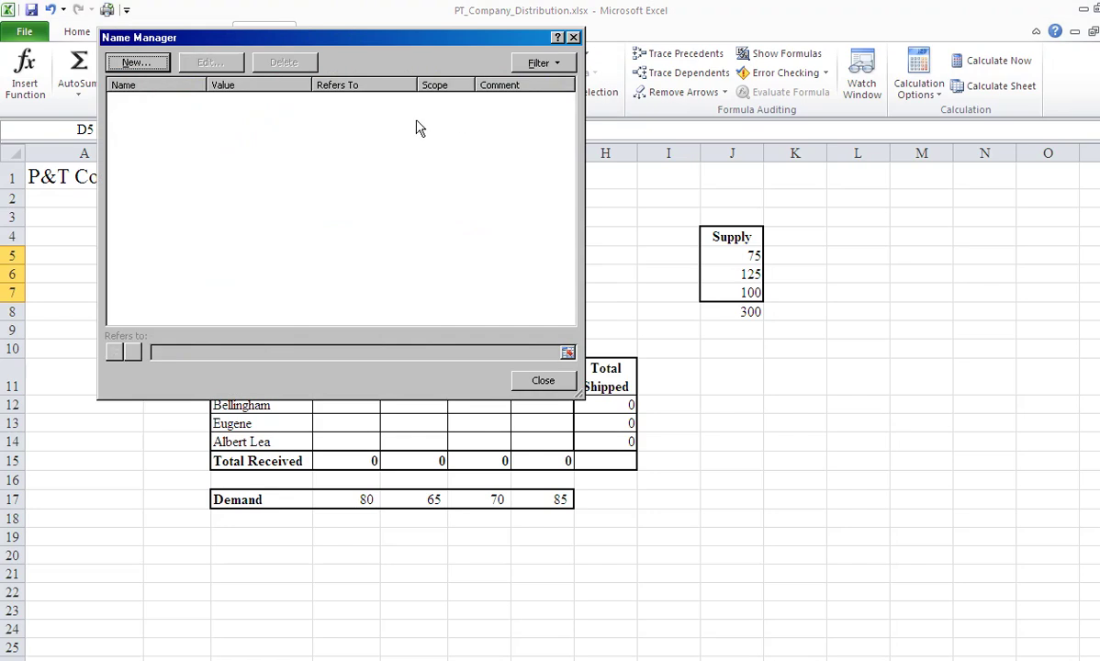
pyautogui.click(136, 62)
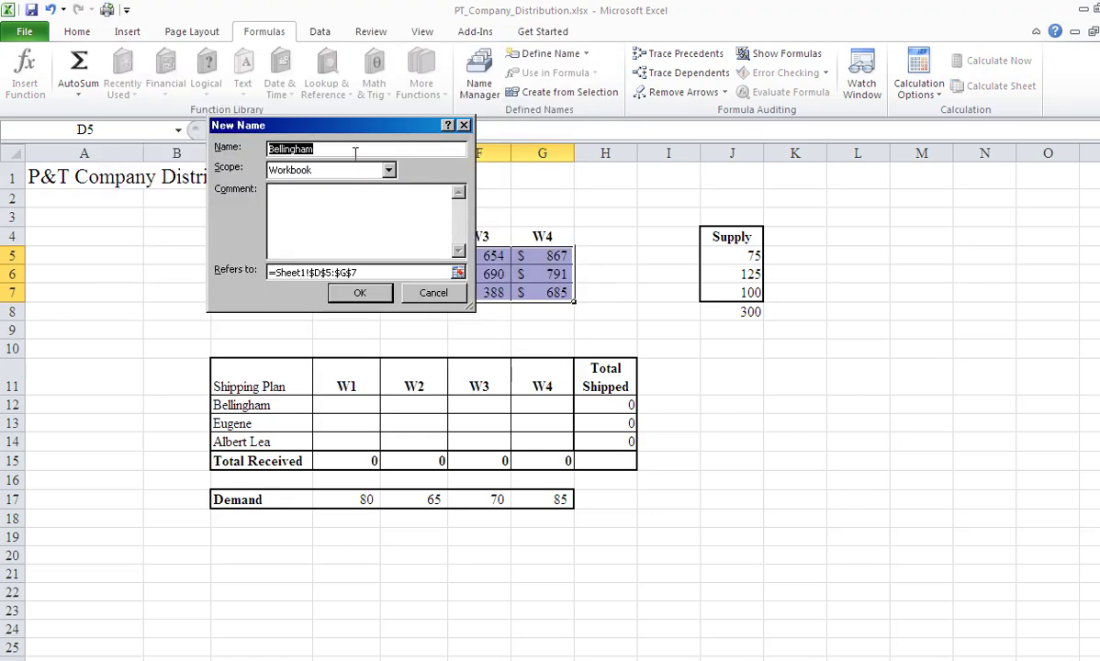
pyautogui.moveTo(360, 133); pyautogui.dragTo(861, 409)
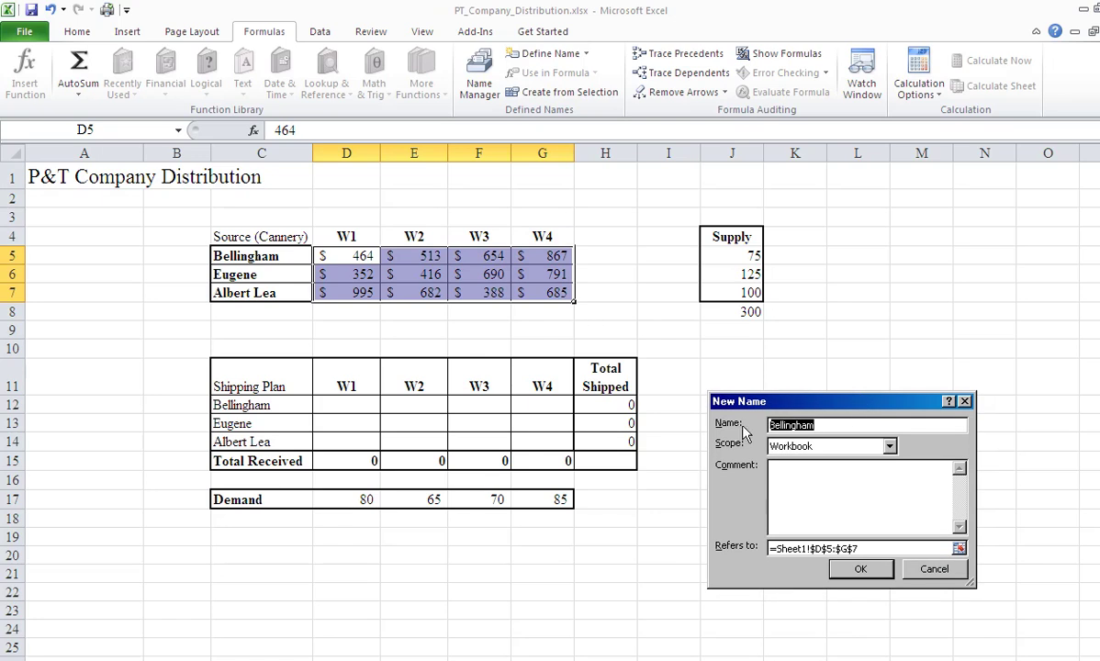
pyautogui.press('BackSpace')
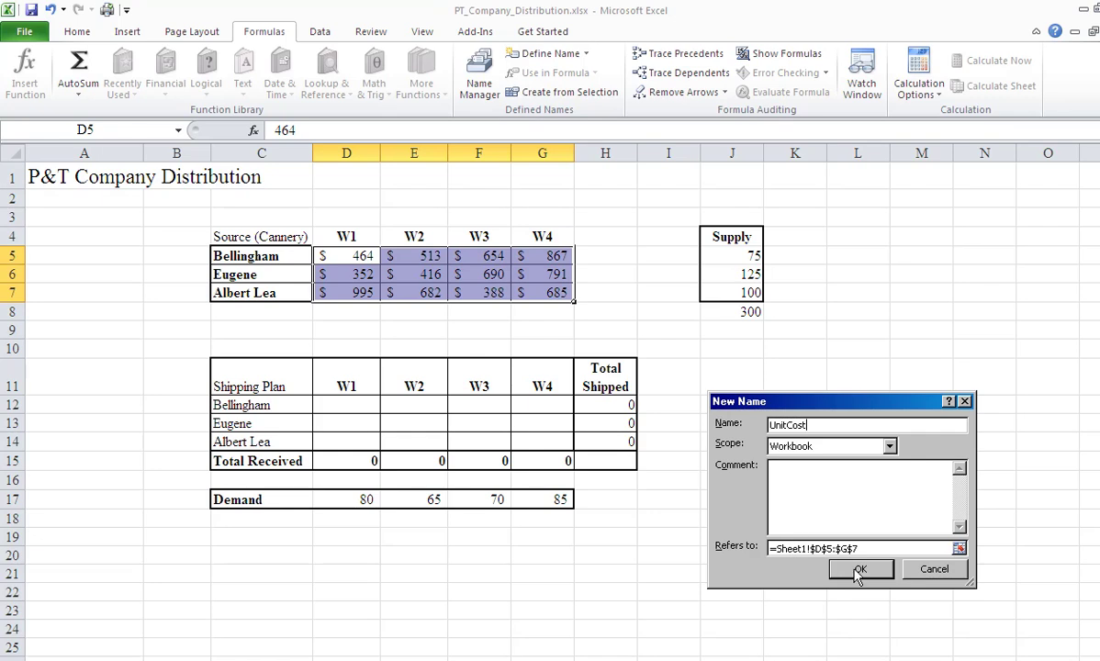
pyautogui.click(859, 570)
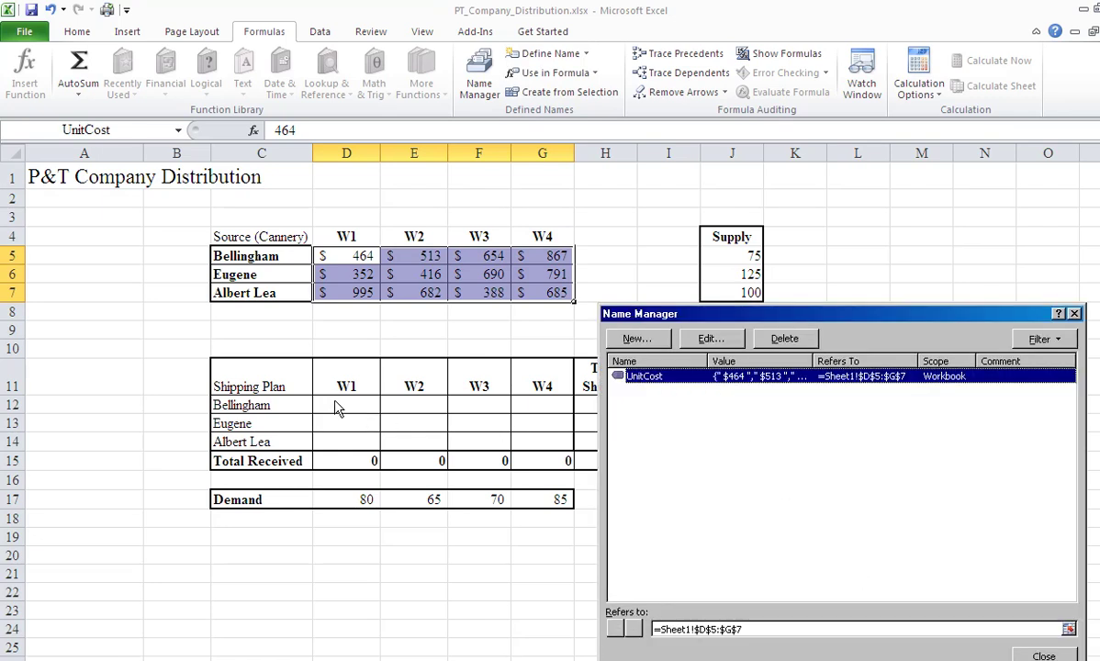
pyautogui.click(1044, 656)
# - Define the name ShipQty for the shipping plan cells D12:G14
pyautogui.moveTo(351, 405); pyautogui.dragTo(562, 437)
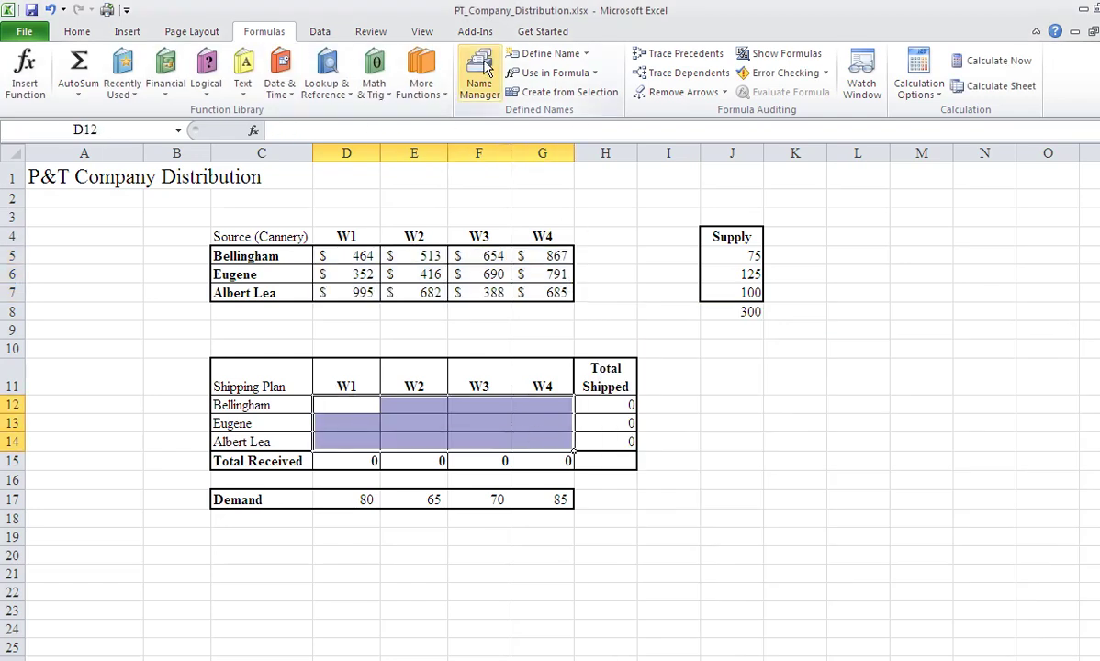
pyautogui.click(482, 76)
pyautogui.click(649, 339)
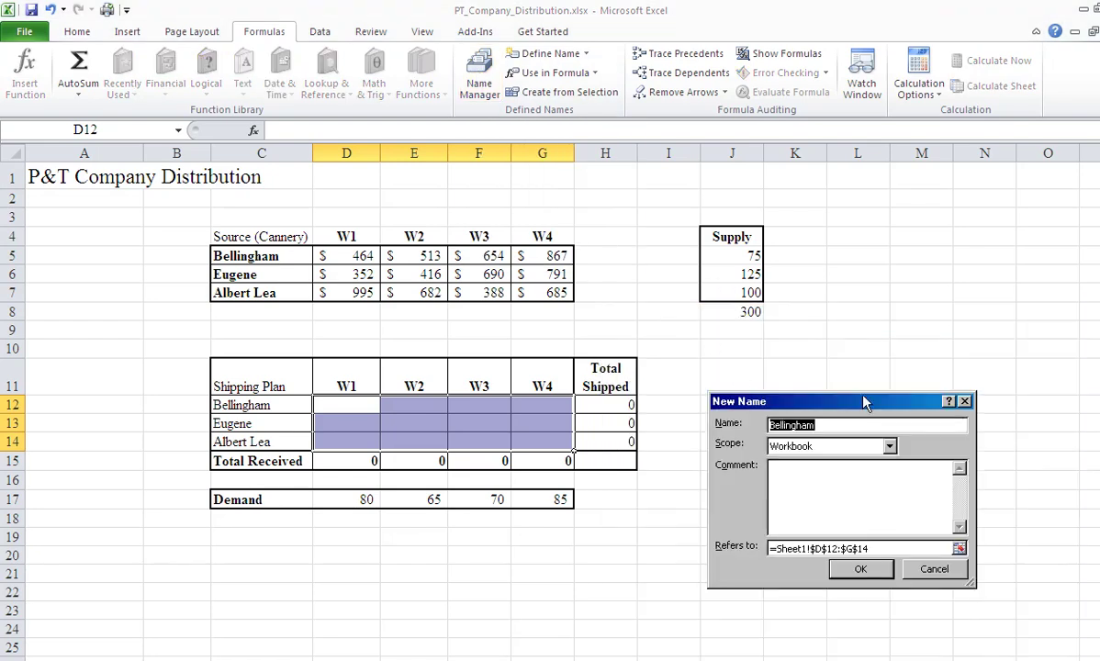
pyautogui.write('ShipQty')
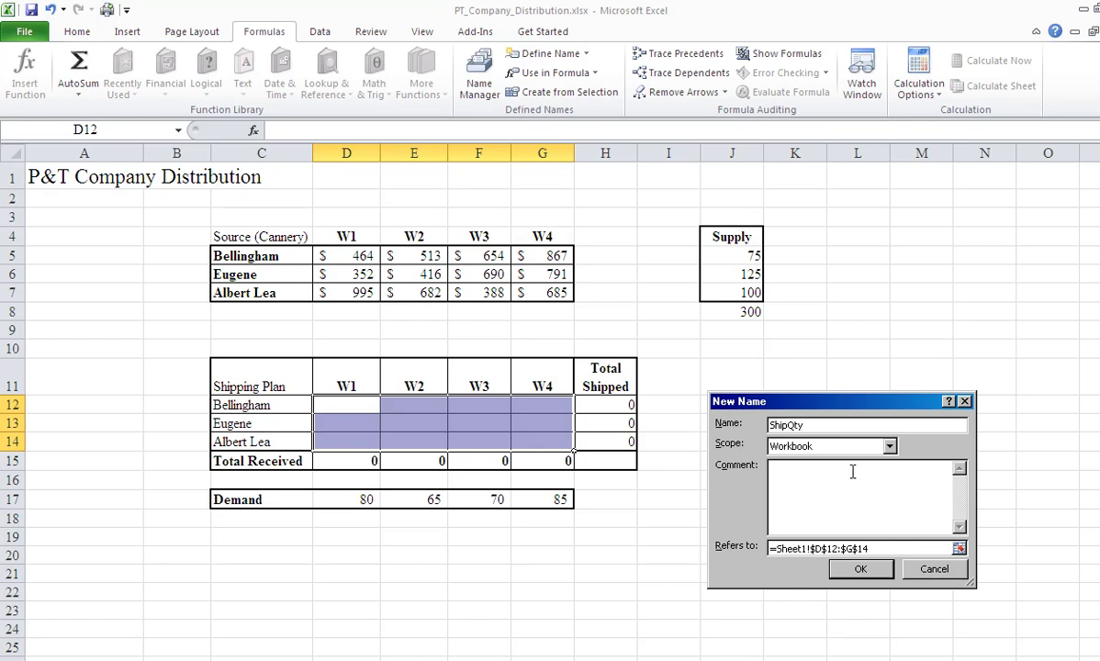
pyautogui.click(861, 568)
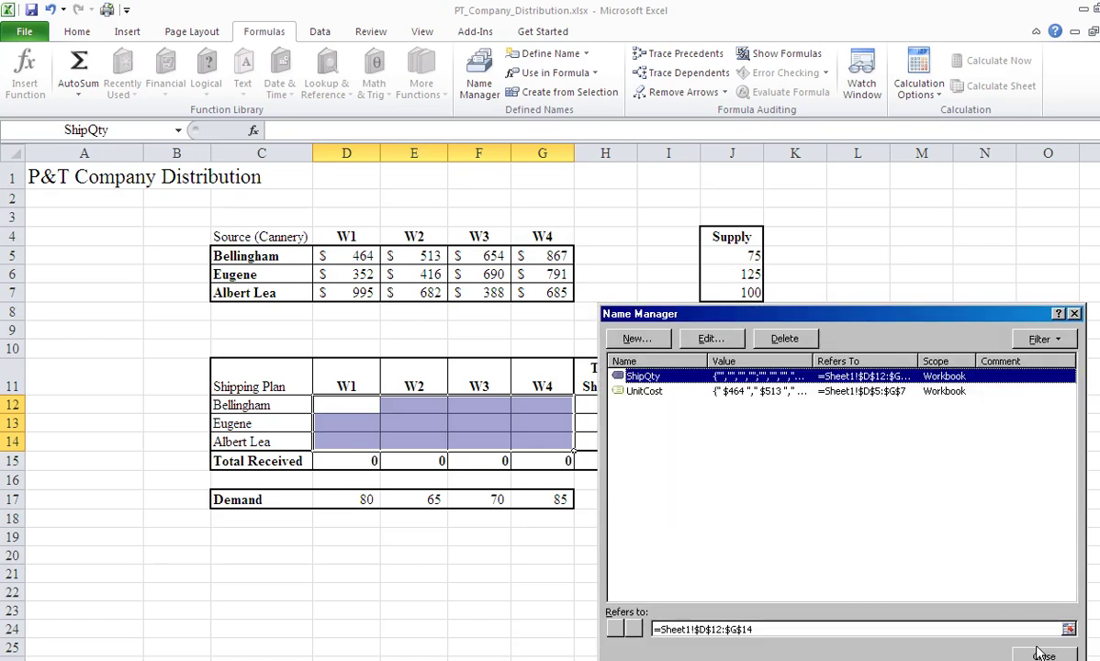
pyautogui.click(1041, 653)
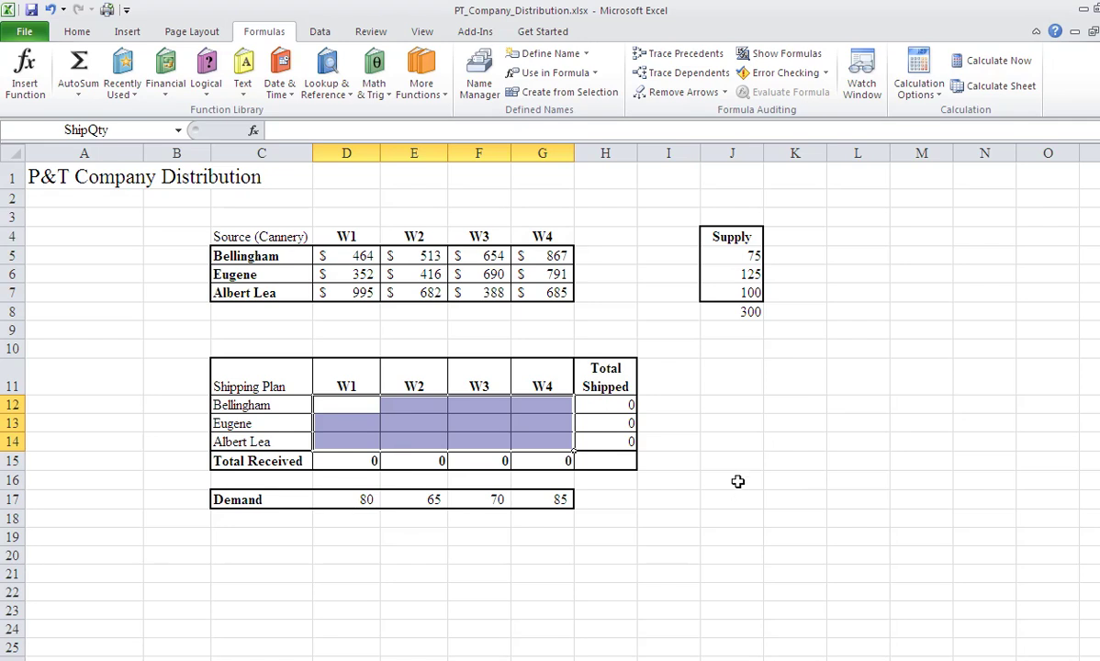
pyautogui.click(737, 481)
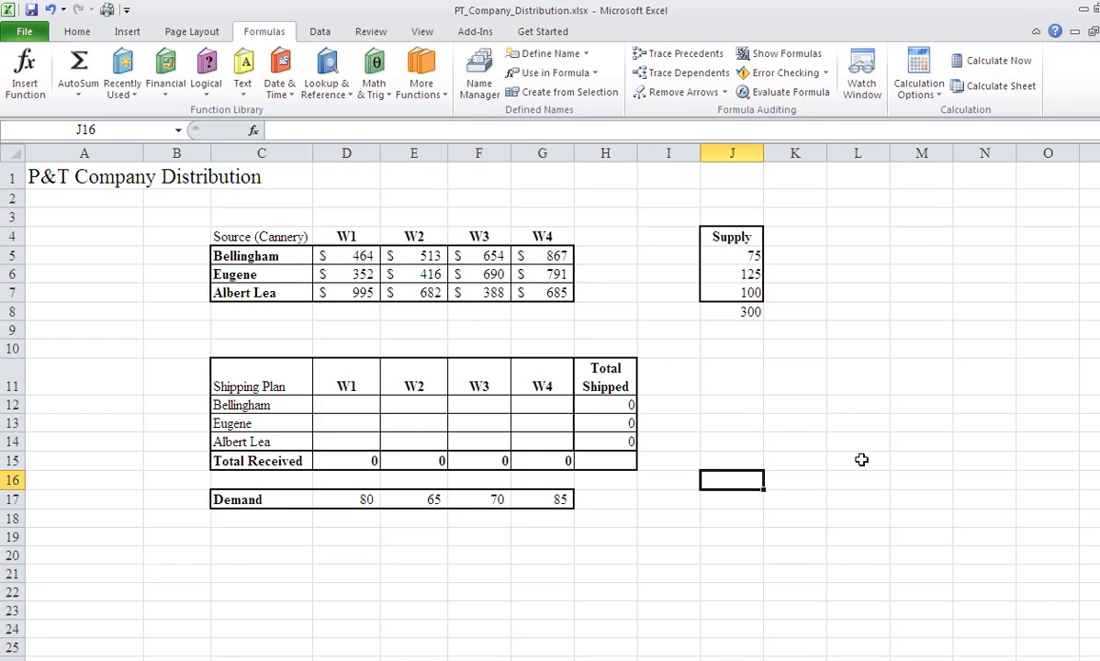
# - Enter =SUMPRODUCT(UnitCost, ShipQty) in J16, which shows a total cost of 0
pyautogui.write('=sumproduct')
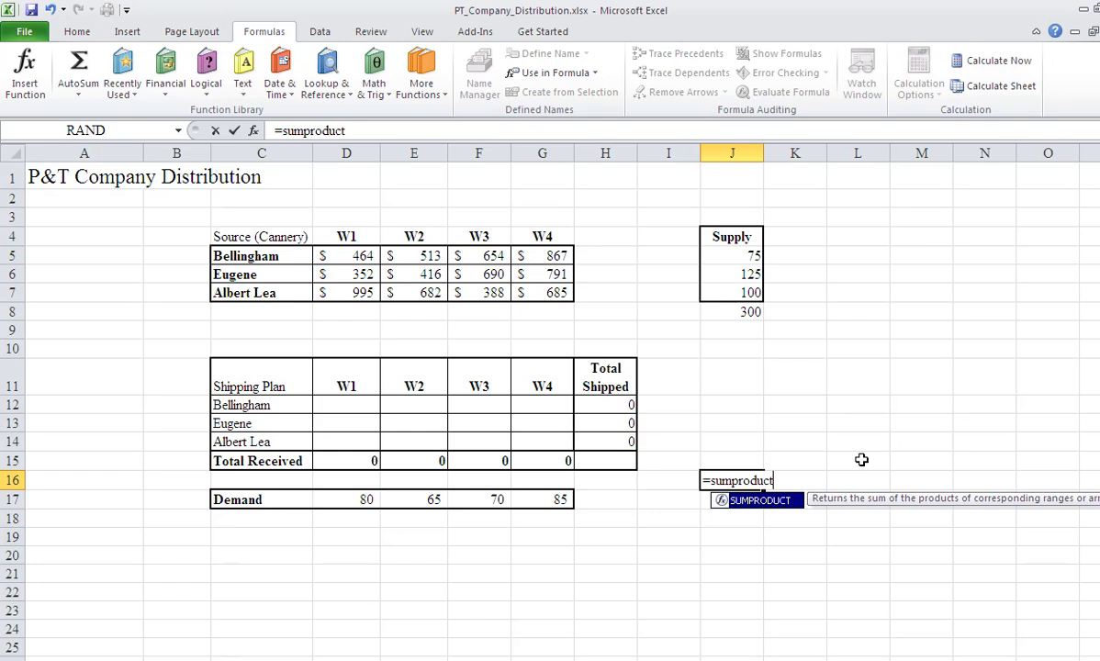
pyautogui.write('(')
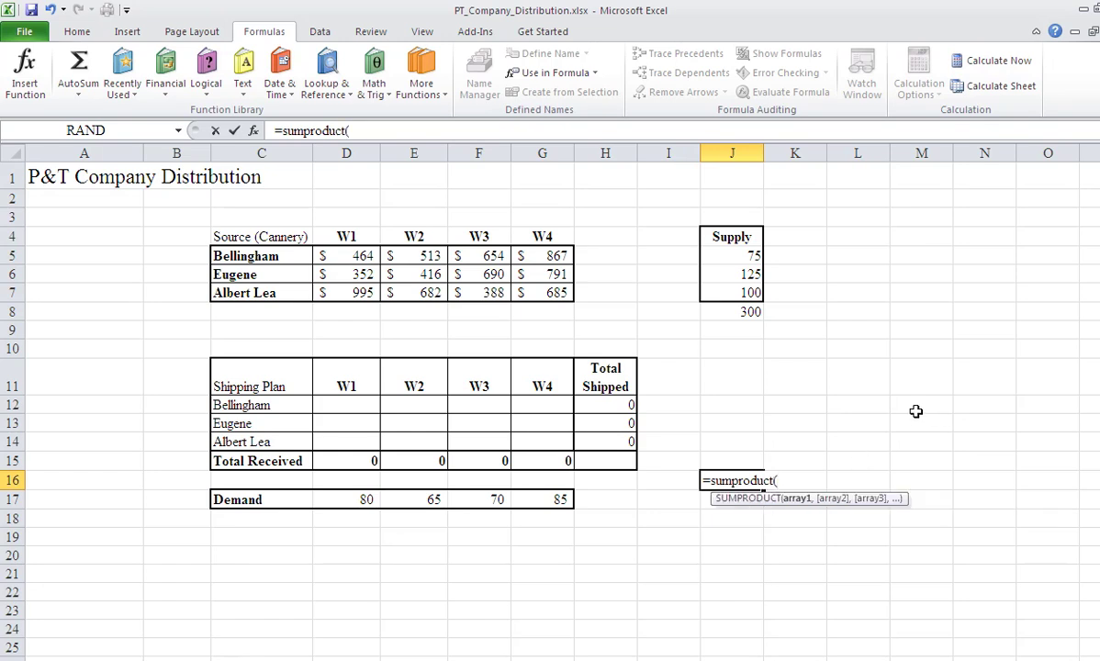
pyautogui.write('unitcos')
pyautogui.press('BackSpace')
pyautogui.write('cost')
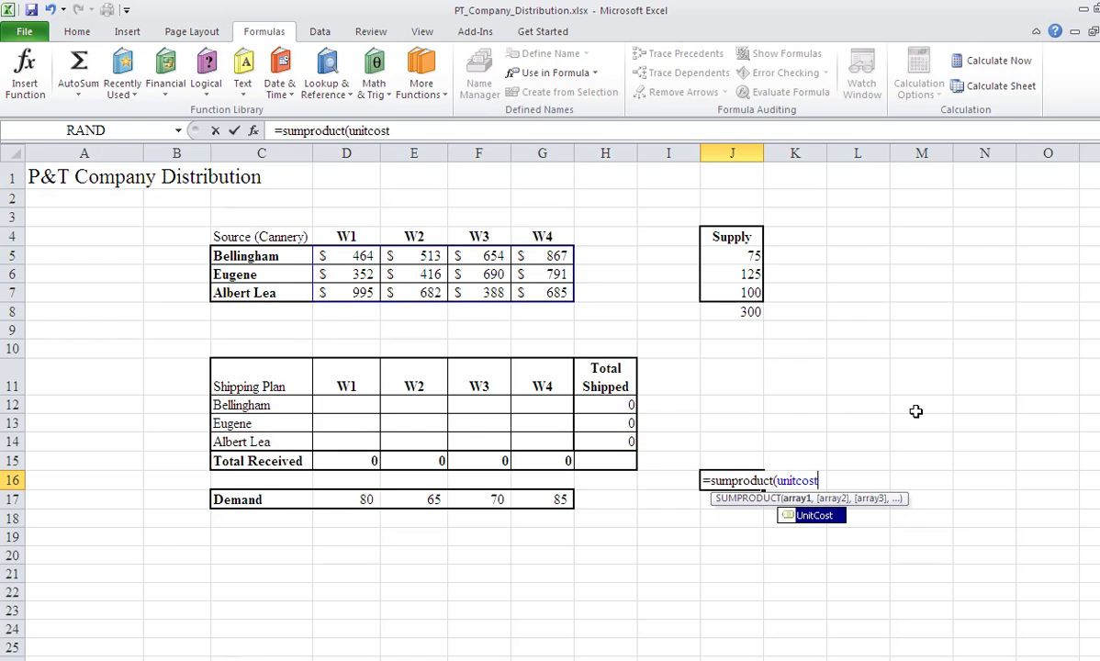
pyautogui.write(', shipqty)')
pyautogui.press('Return')
pyautogui.press('Up')
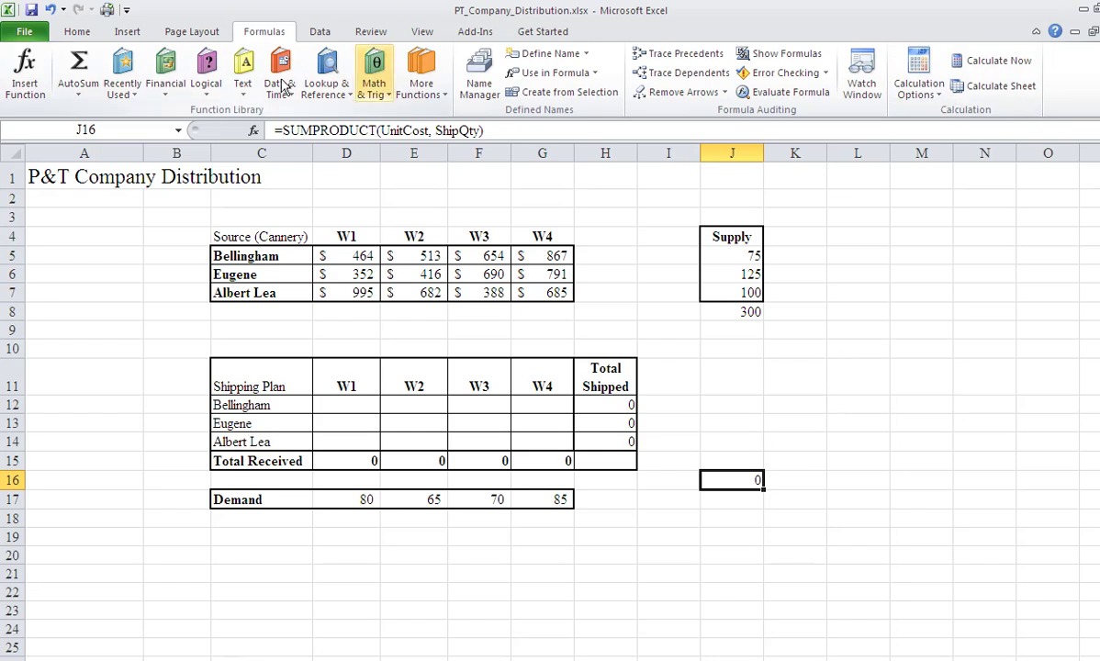
# - Open Solver from the Data ribbon, with $J$16 as the objective cell
pyautogui.click(318, 33)
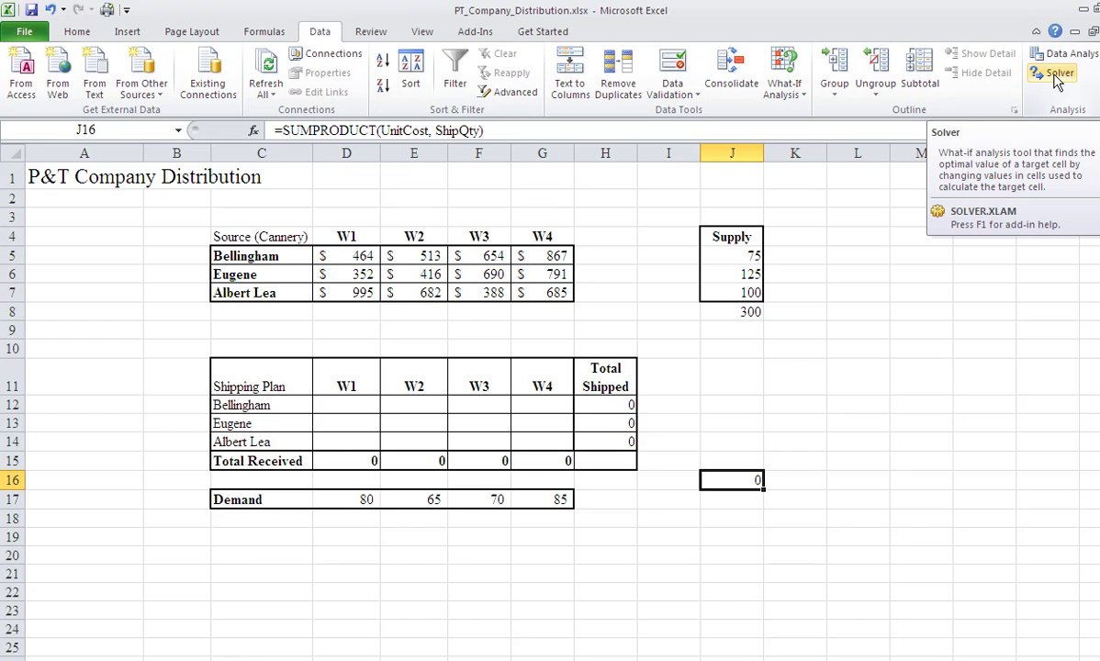
pyautogui.click(1056, 75)
# - Set Solver to minimise $J$16 by changing variable cells $D$12:$G$14
pyautogui.moveTo(848, 257); pyautogui.dragTo(821, 549)
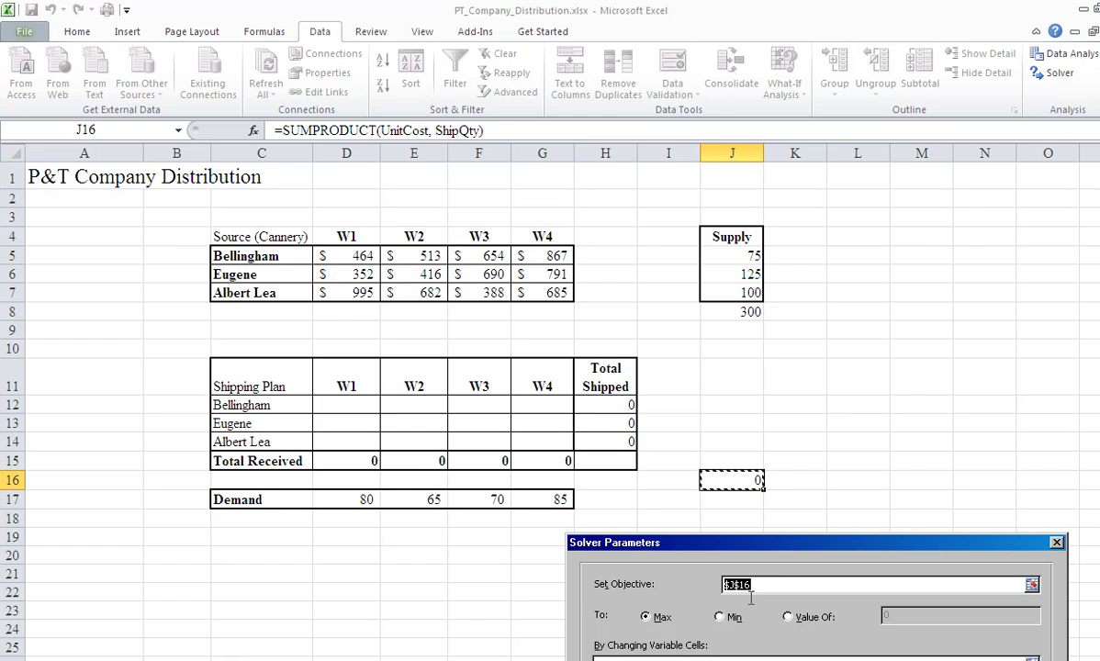
pyautogui.moveTo(780, 543); pyautogui.dragTo(847, 249)
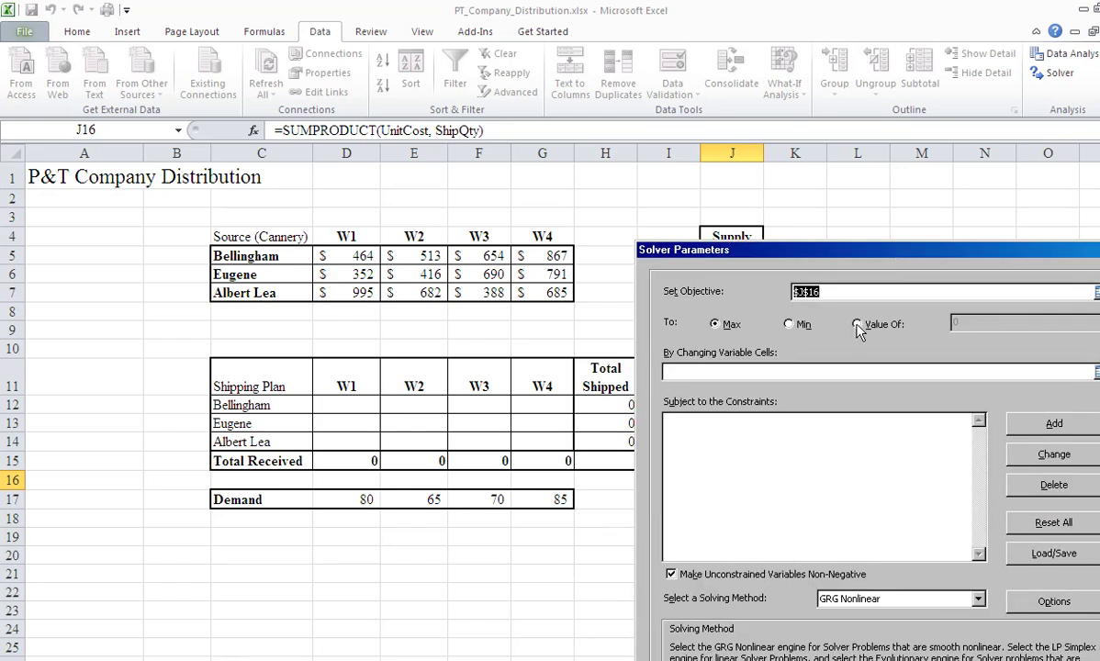
pyautogui.click(789, 325)
pyautogui.moveTo(839, 252); pyautogui.dragTo(801, 219)
pyautogui.click(683, 323)
pyautogui.moveTo(337, 384); pyautogui.dragTo(548, 433)
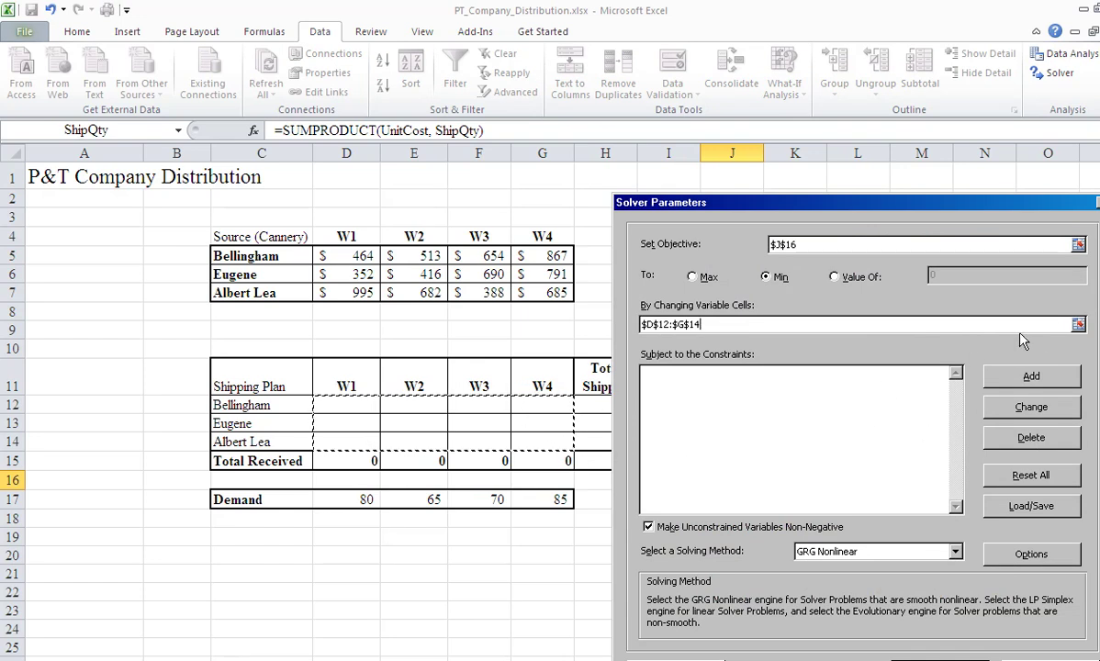
pyautogui.moveTo(829, 204); pyautogui.dragTo(855, 177)
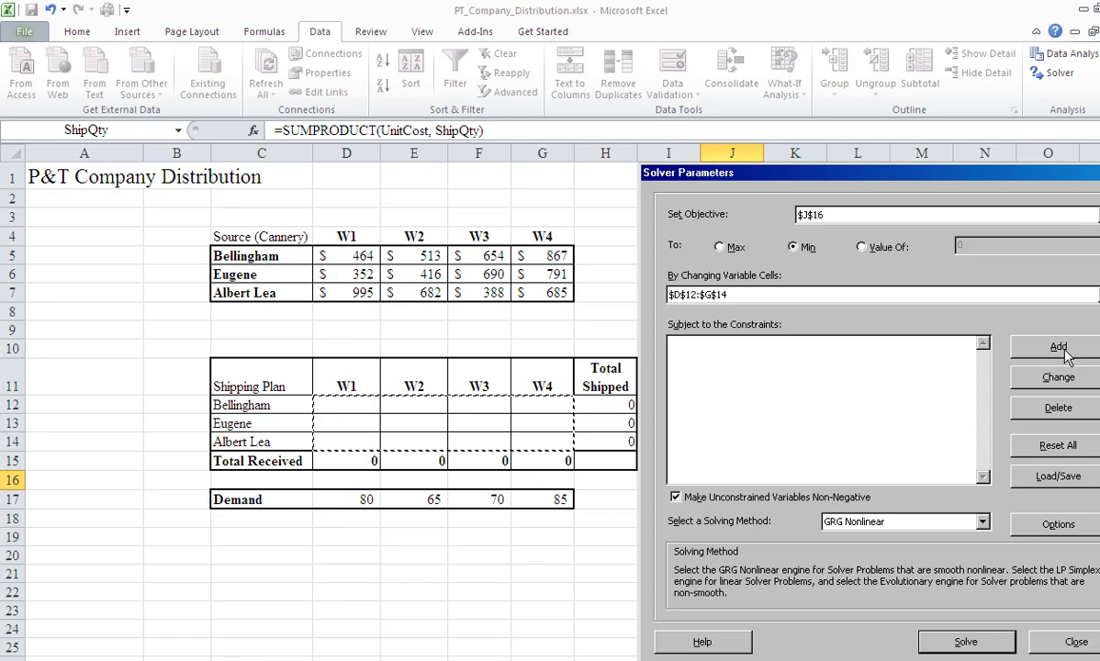
pyautogui.click(1014, 340)
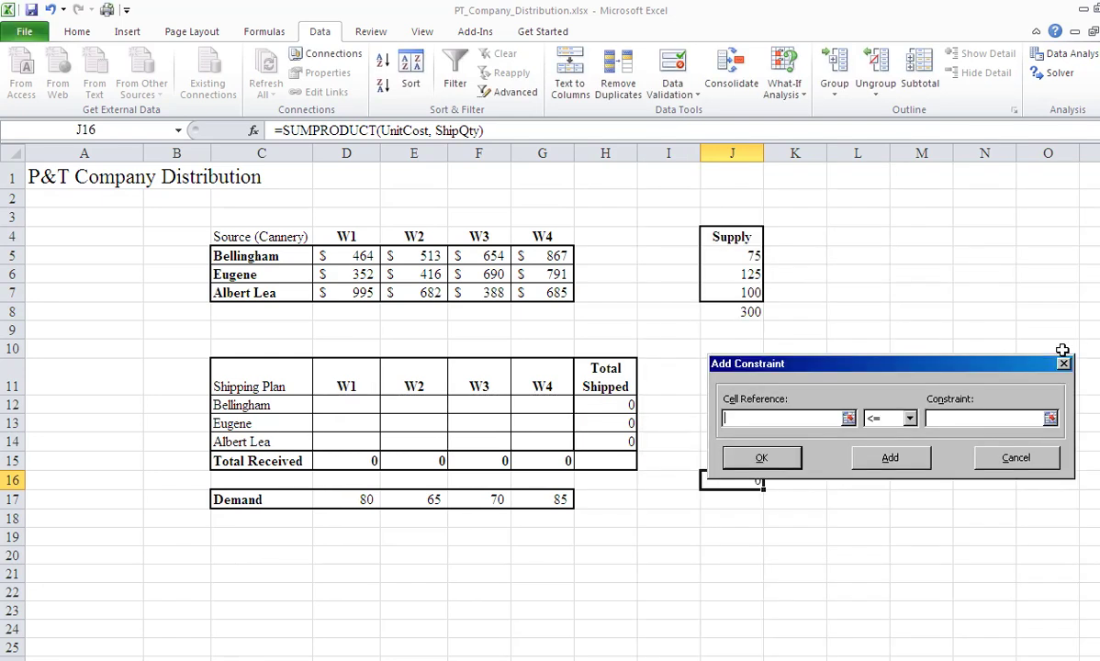
# - Add Solver constraints D15 = D17 and E15 = E17
pyautogui.click(360, 461)
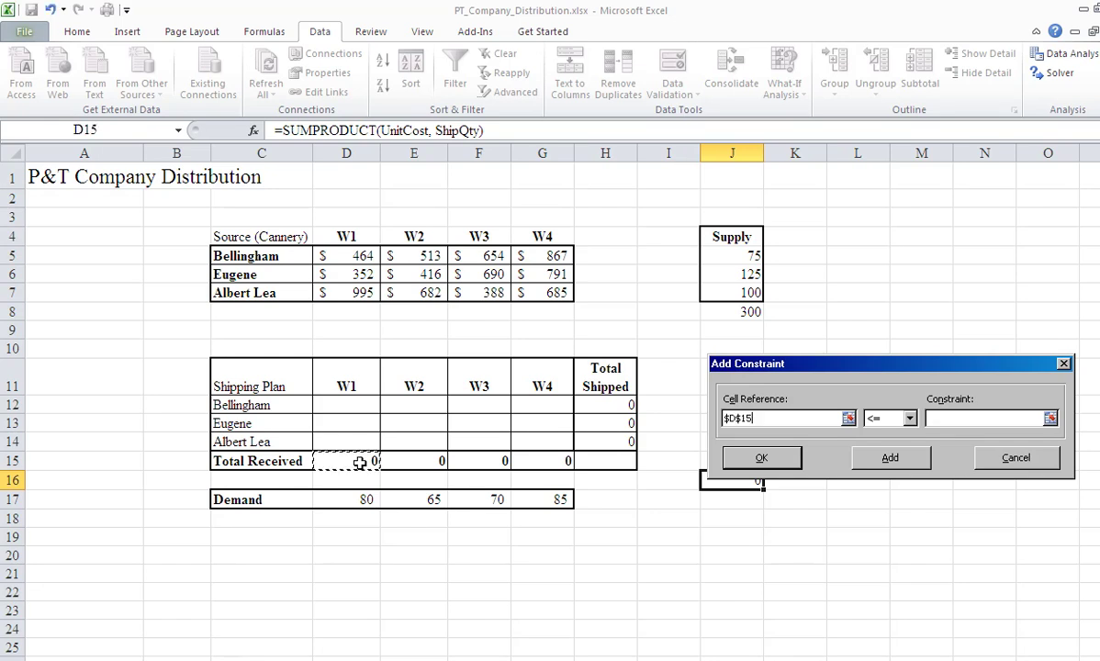
pyautogui.click(883, 417)
pyautogui.click(888, 445)
pyautogui.click(368, 498)
pyautogui.click(889, 457)
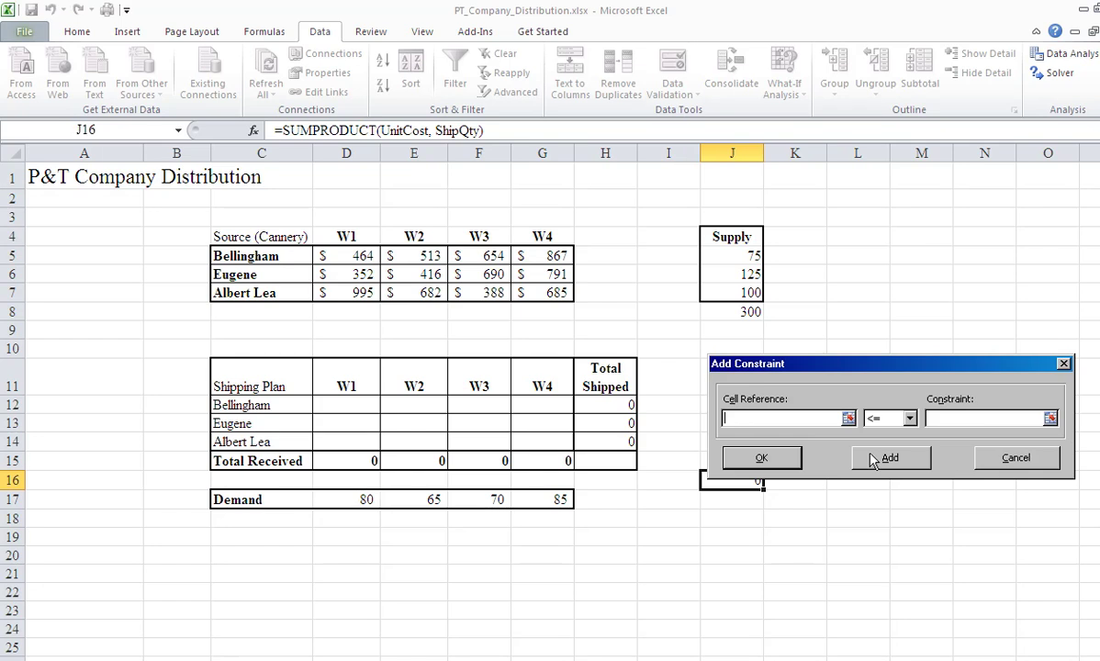
pyautogui.click(418, 461)
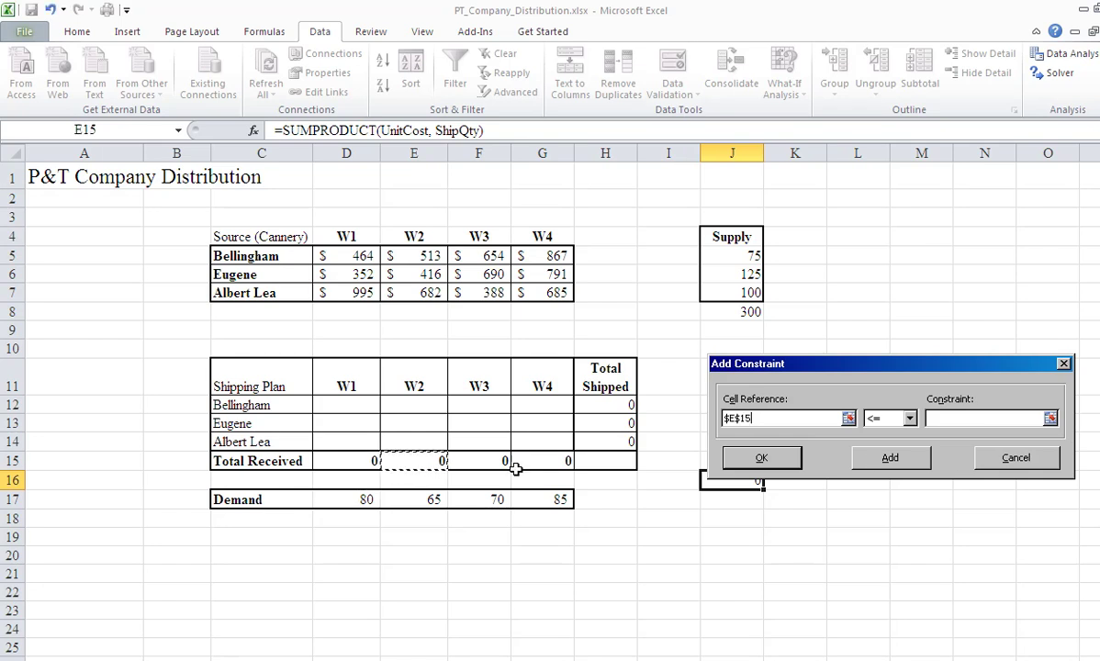
pyautogui.click(908, 418)
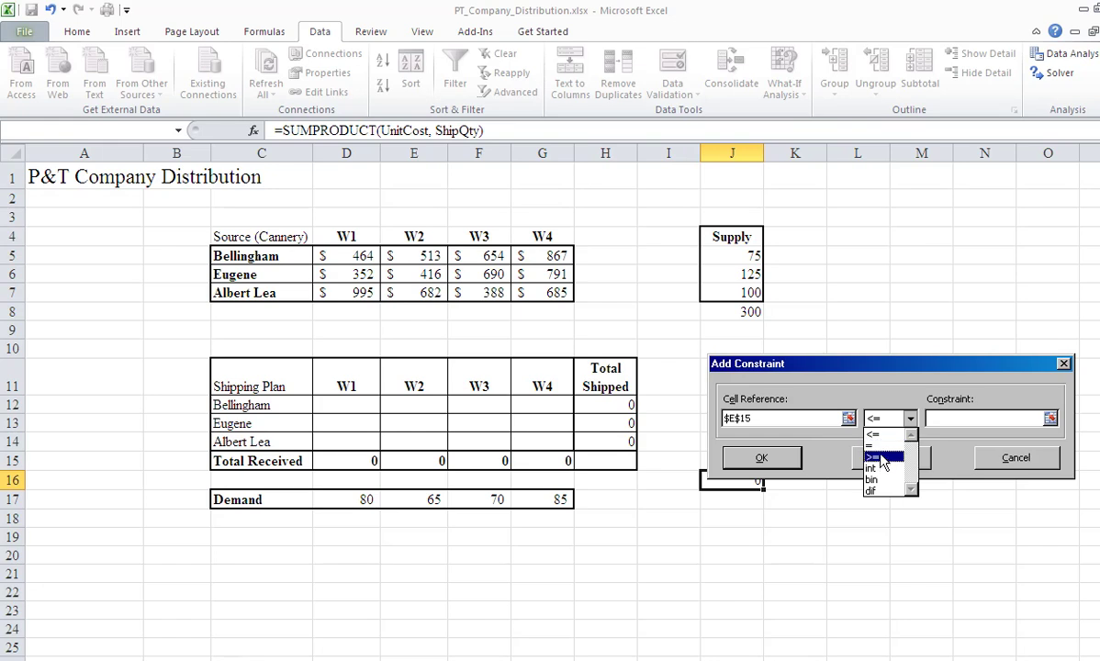
pyautogui.click(889, 446)
pyautogui.click(418, 499)
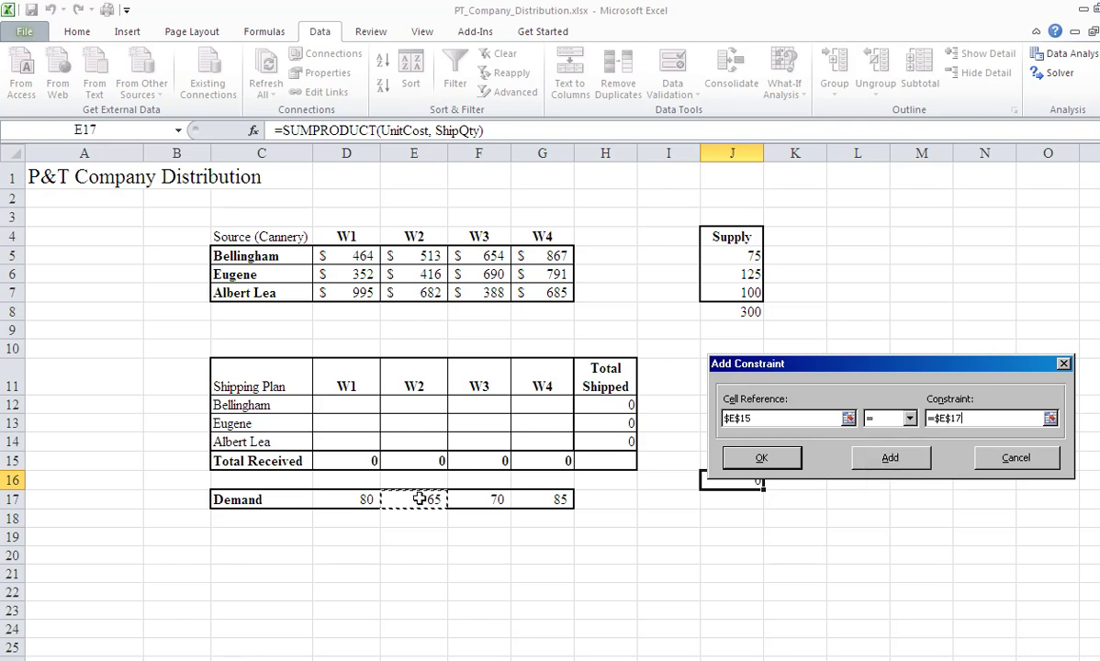
pyautogui.click(893, 459)
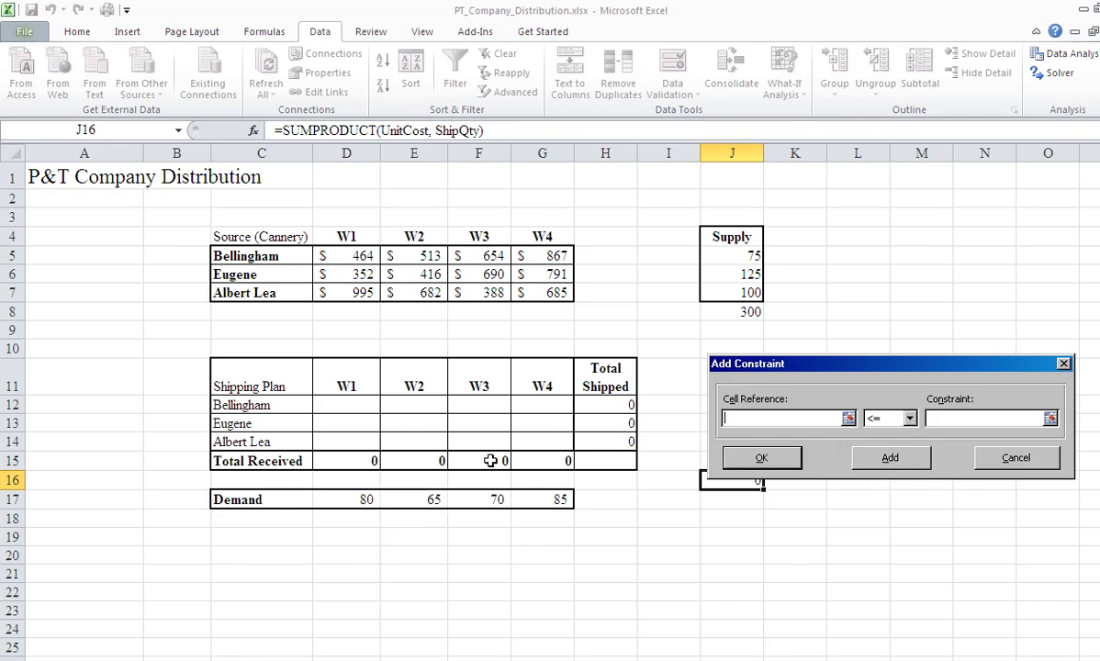
# - Add constraint F15 = F17 and begin a G15 equality constraint
pyautogui.click(490, 460)
pyautogui.click(909, 418)
pyautogui.click(883, 446)
pyautogui.click(478, 499)
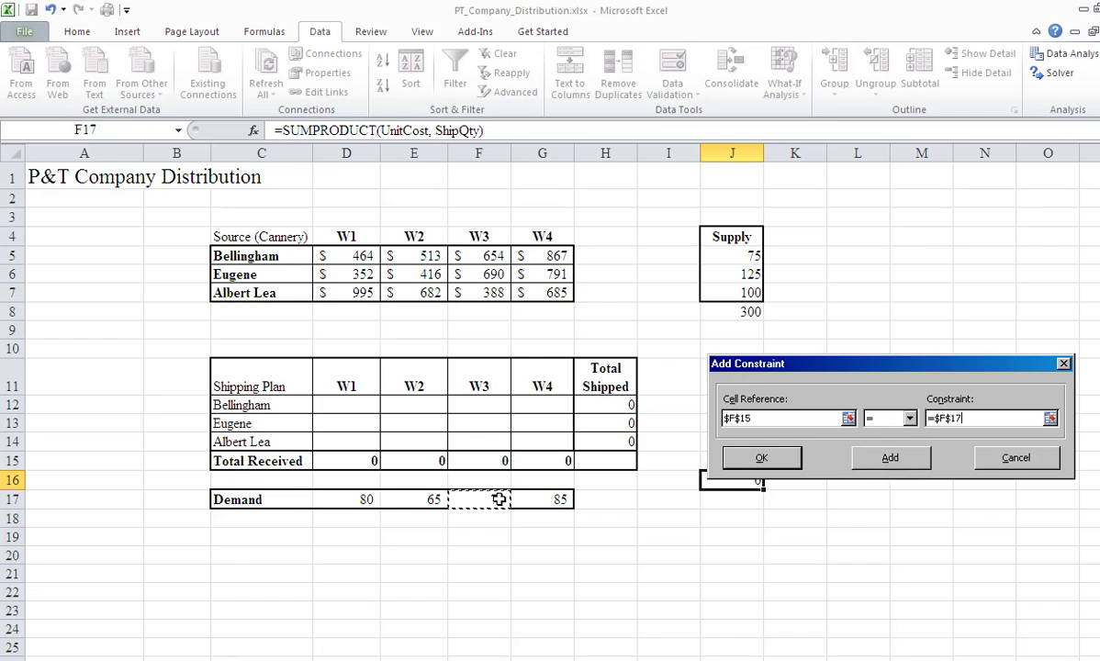
pyautogui.click(890, 459)
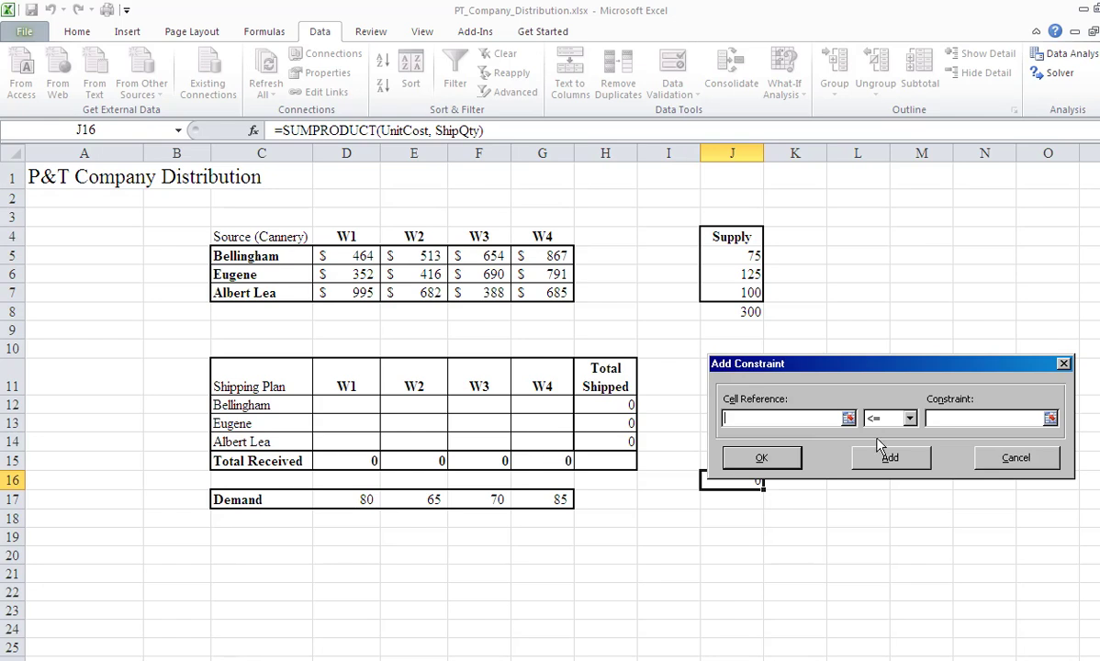
pyautogui.click(542, 459)
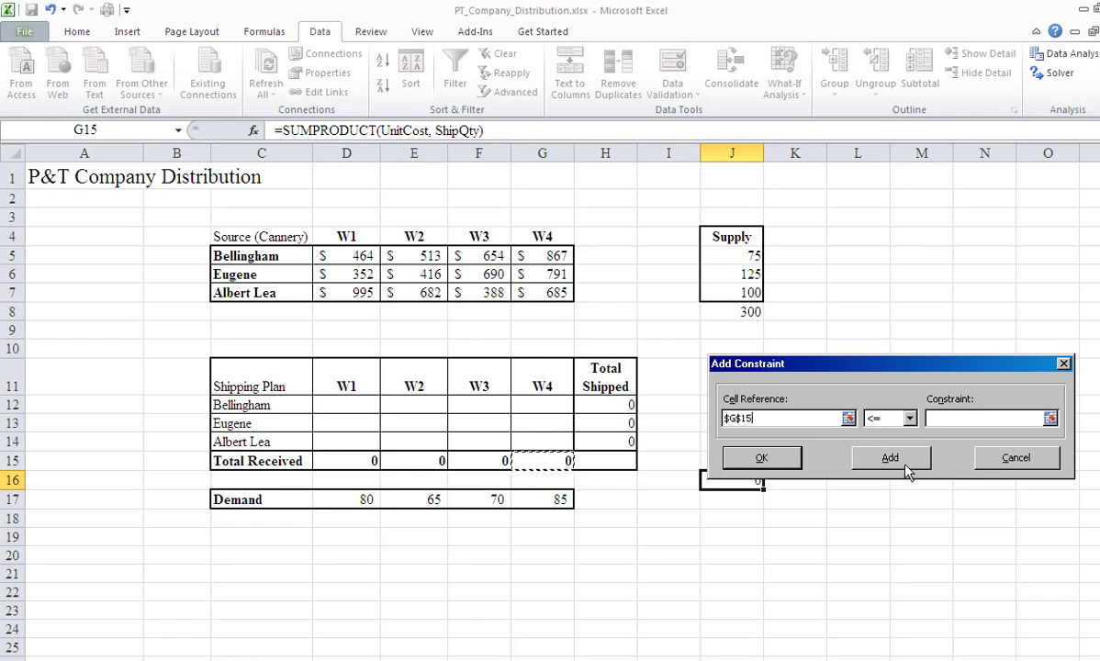
pyautogui.click(887, 419)
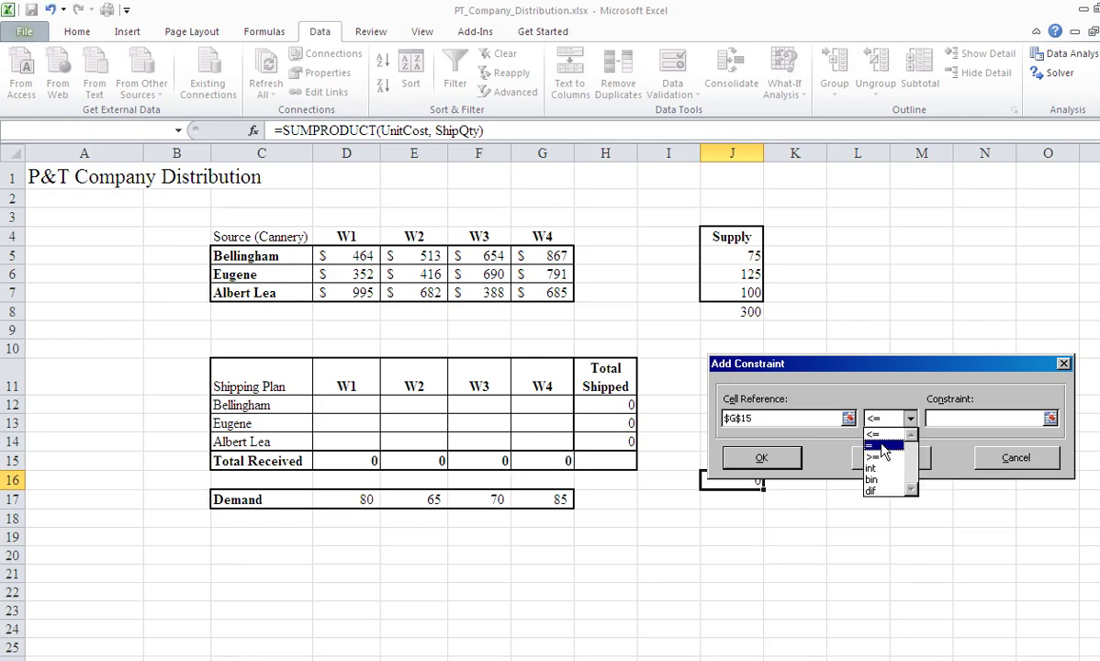
pyautogui.click(883, 448)
# - Finish constraint G15 = G17 and add H12 = J5
pyautogui.click(542, 499)
pyautogui.click(858, 457)
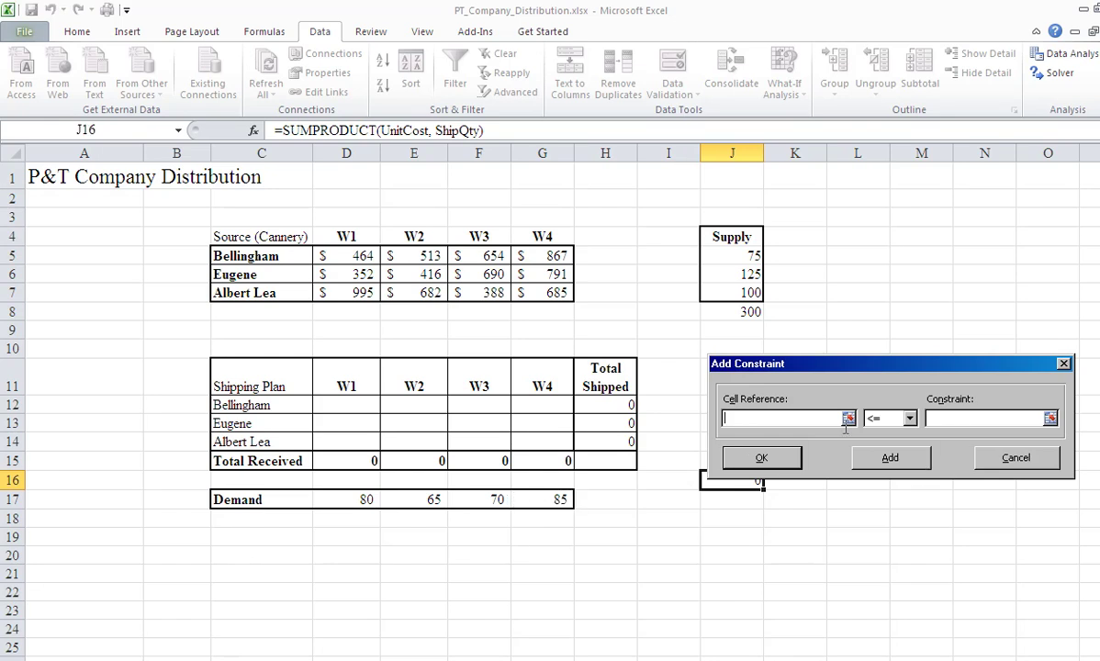
pyautogui.click(618, 404)
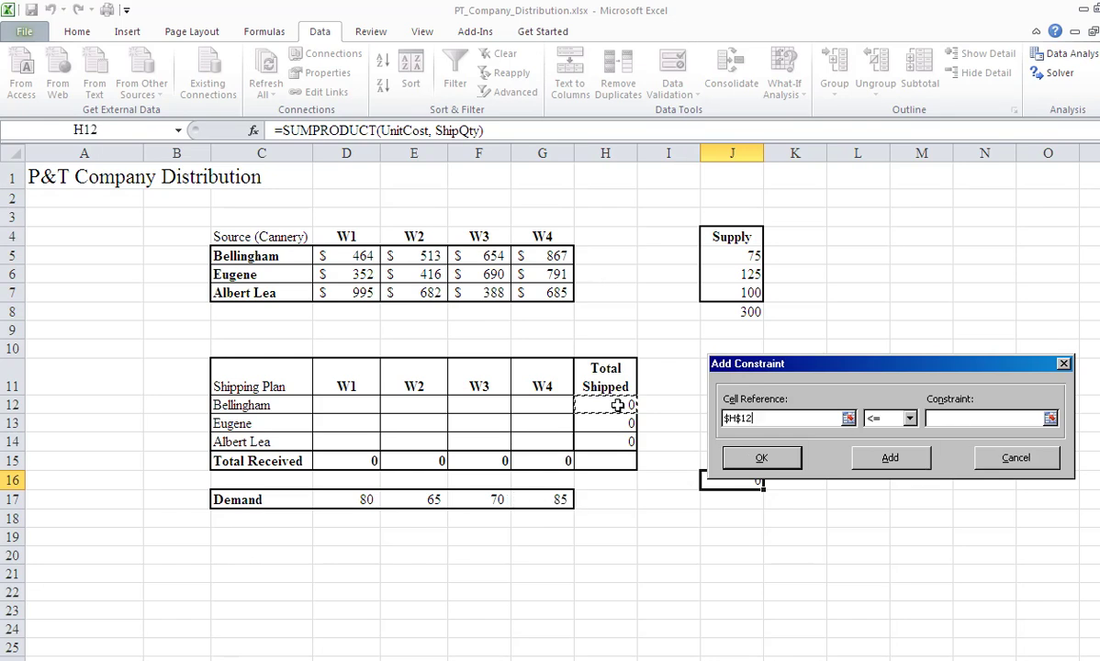
pyautogui.click(911, 419)
pyautogui.click(883, 448)
pyautogui.click(742, 256)
pyautogui.click(886, 457)
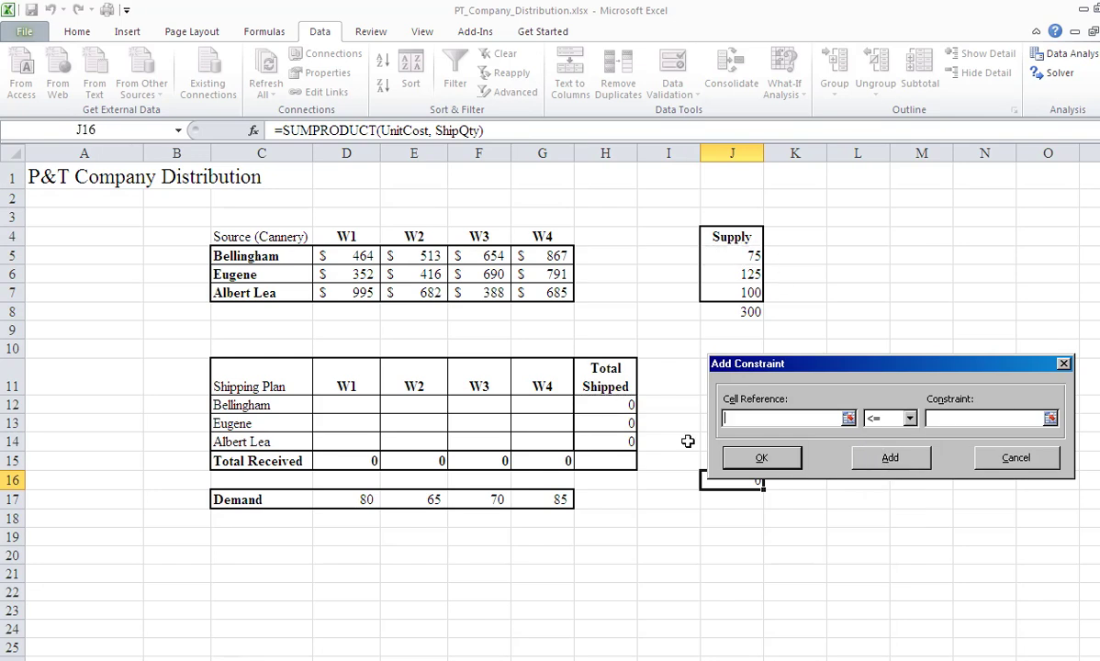
# - Add constraints H13 = J6 and H14 = J7, completing seven constraints
pyautogui.click(605, 422)
pyautogui.click(910, 419)
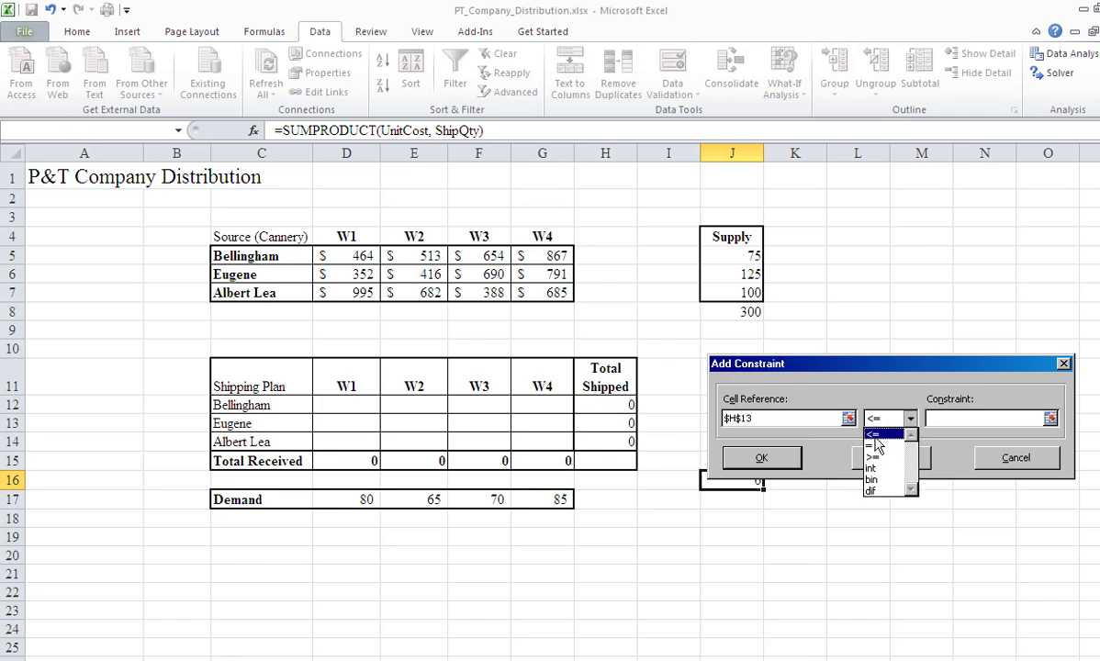
pyautogui.click(874, 445)
pyautogui.click(745, 274)
pyautogui.click(897, 457)
pyautogui.click(605, 442)
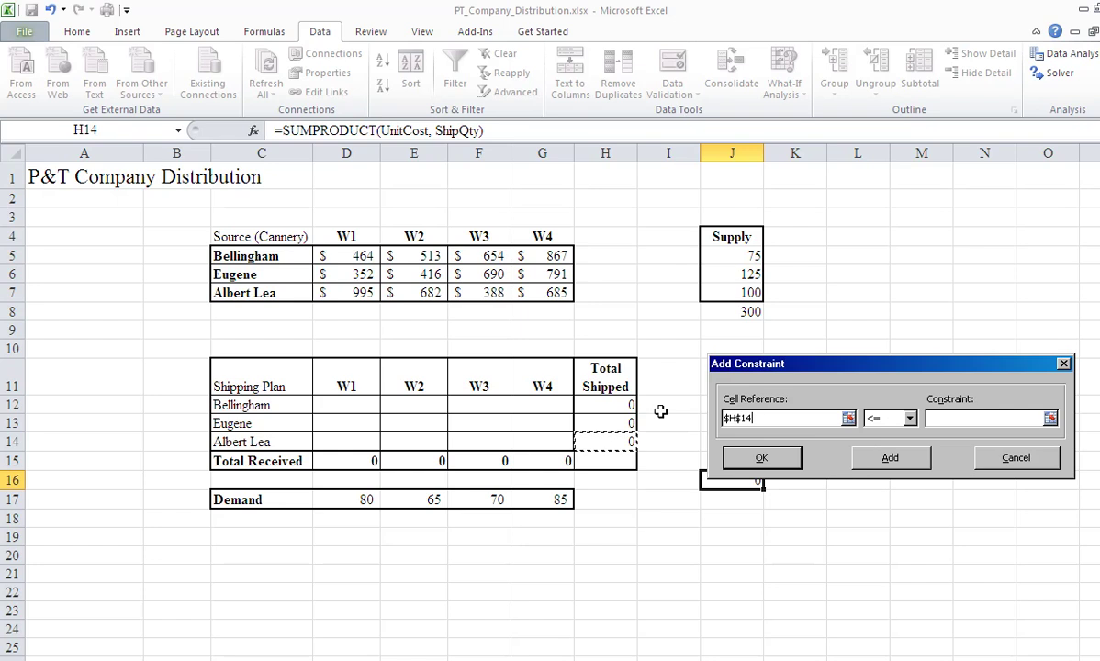
pyautogui.click(910, 419)
pyautogui.click(874, 446)
pyautogui.click(749, 296)
pyautogui.click(778, 467)
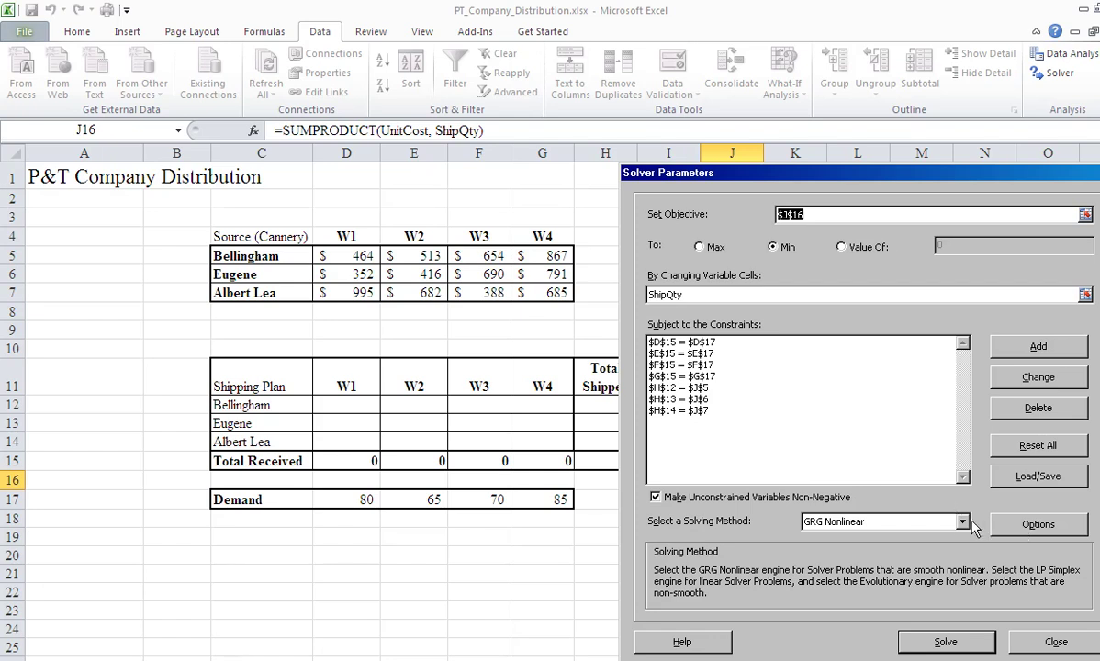
# - Switch the solving method from GRG Nonlinear to Simplex LP and solve the model
pyautogui.click(962, 521)
pyautogui.click(881, 545)
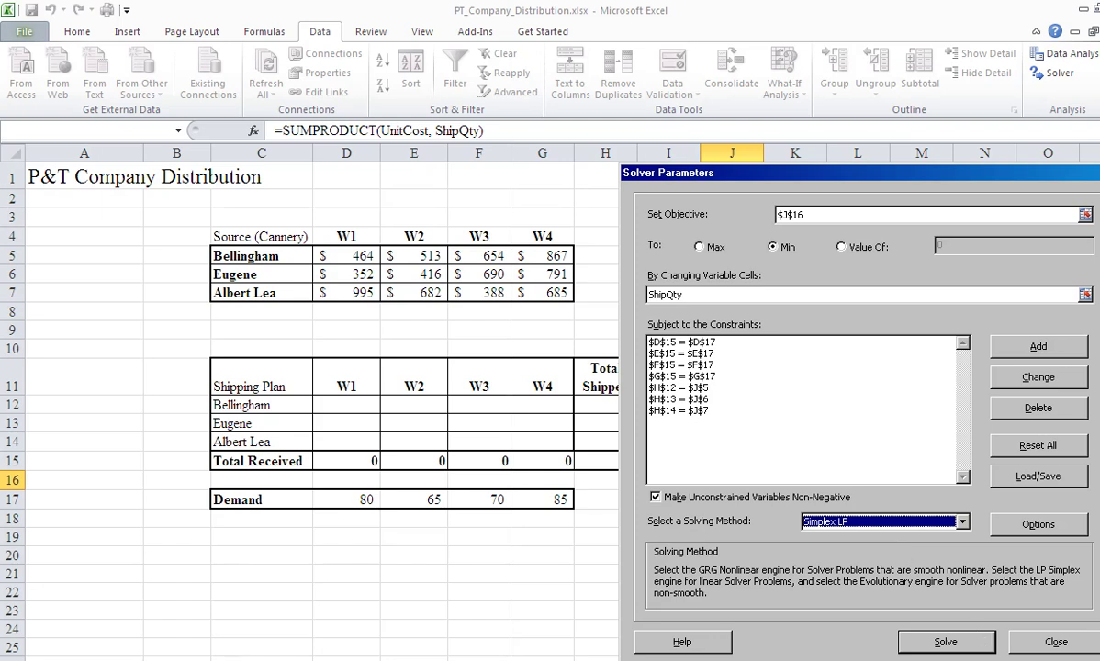
pyautogui.click(945, 643)
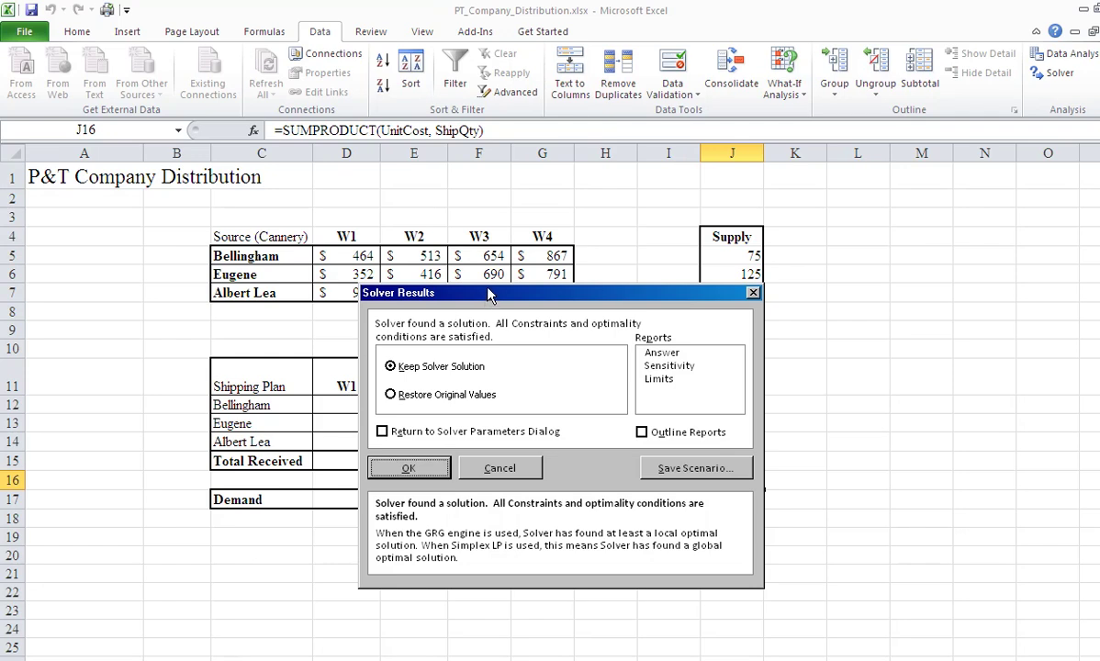
# - Keep Solver's solution, filling the shipping plan with a minimum cost of $152,535 in J16
pyautogui.moveTo(488, 294); pyautogui.dragTo(787, 304)
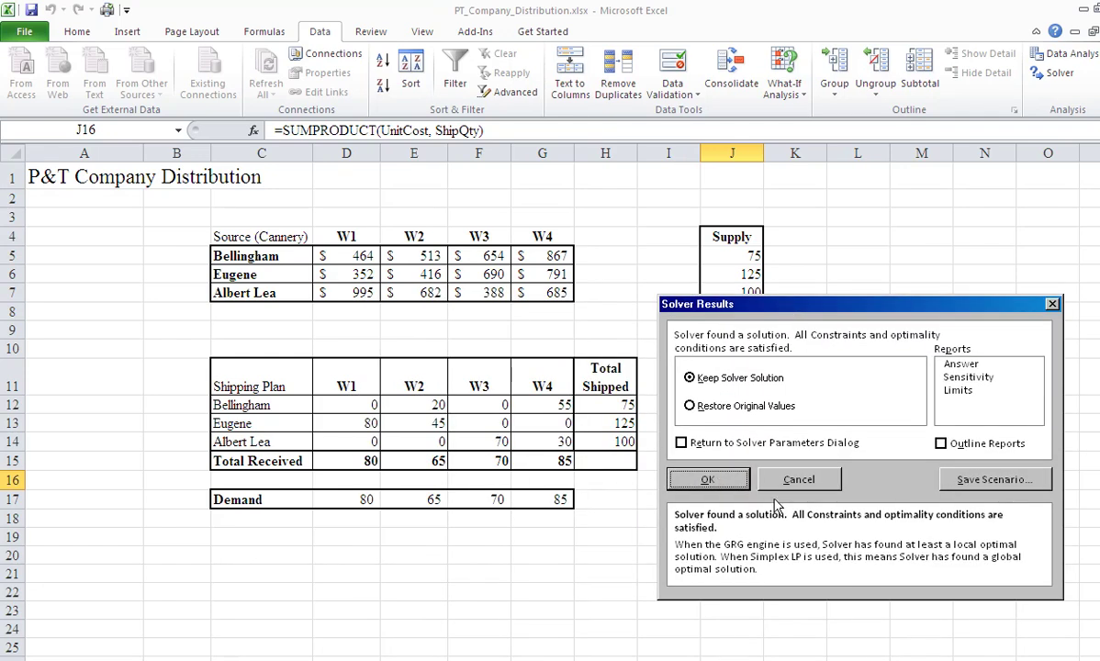
pyautogui.click(710, 481)
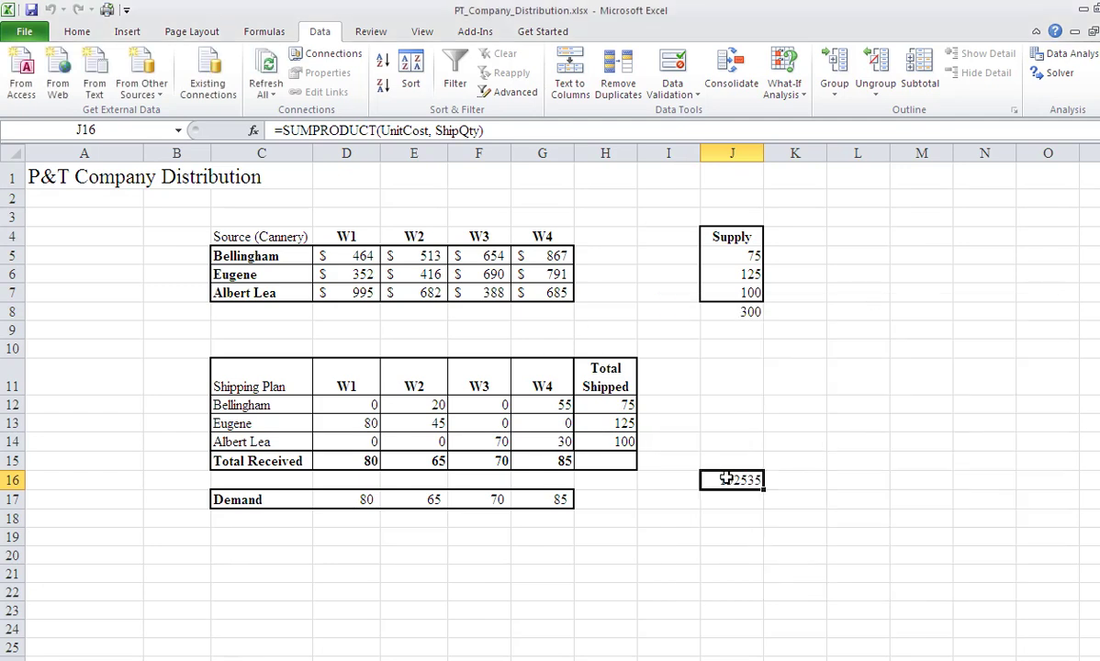